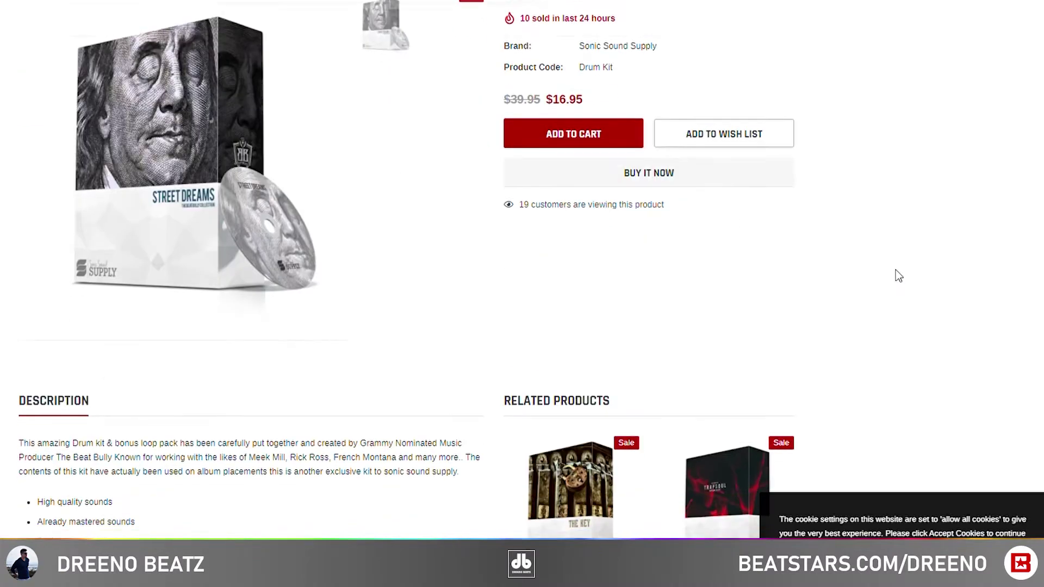
Step: Add the Street Dreams drum kit to the shopping cart and look through the Beat Bully Drum Kit samples in FL Studio
click(571, 140)
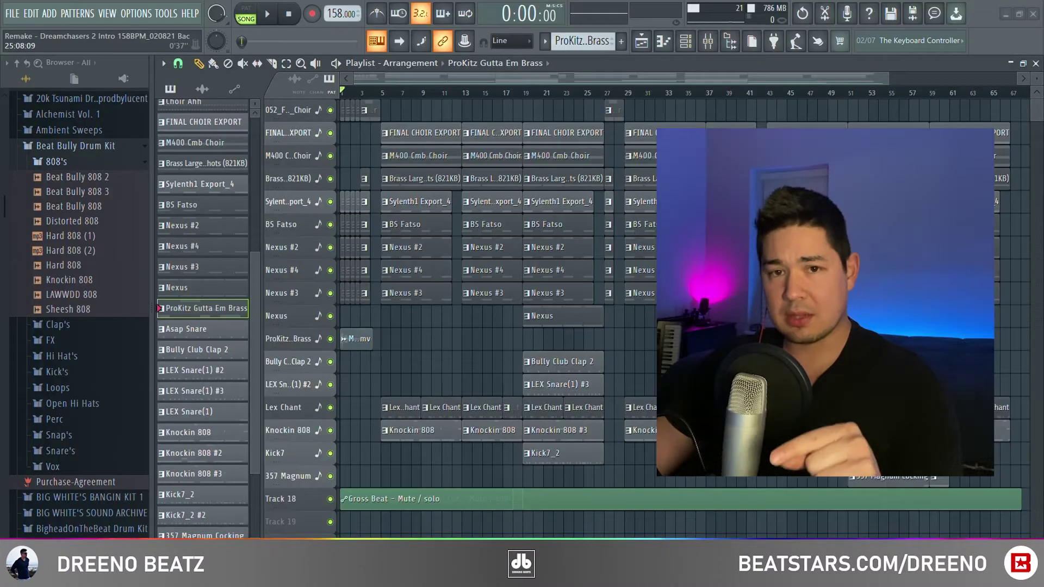
drag(63, 406, 64, 416)
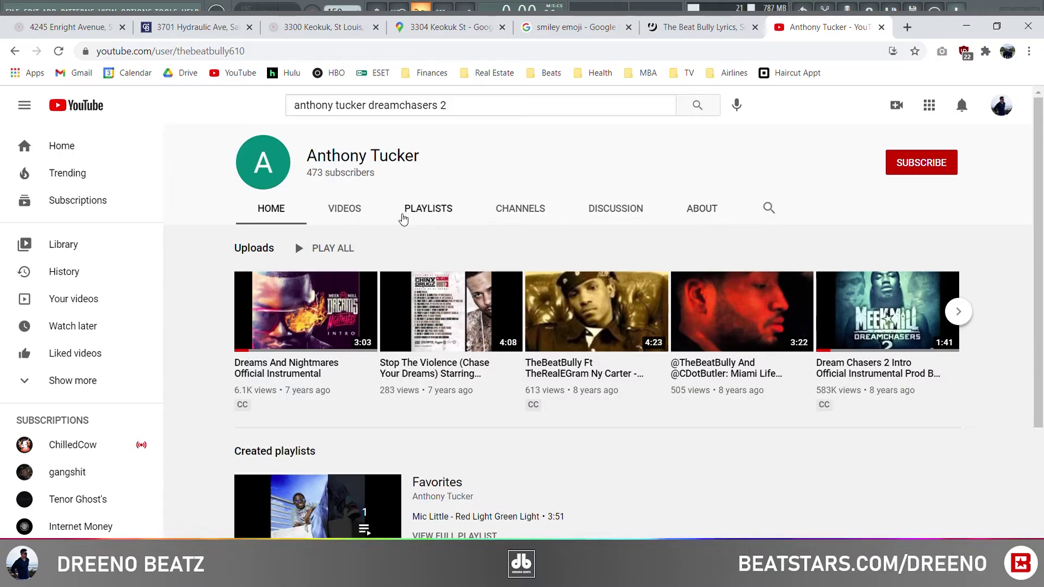
Step: Switch to YouTube and browse the uploaded videos on the producer's channel
click(349, 212)
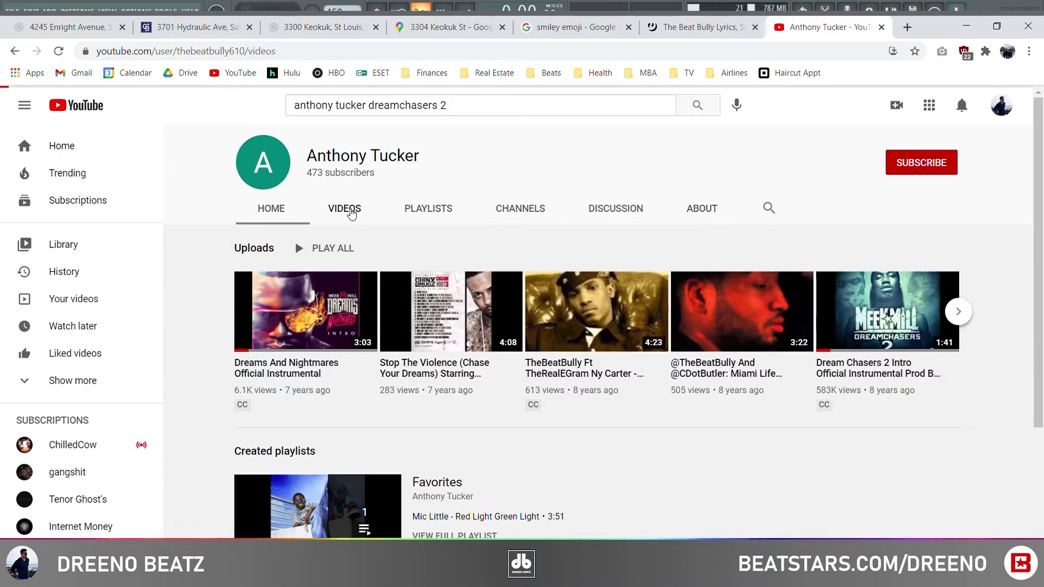
scroll(488, 309, down, 2)
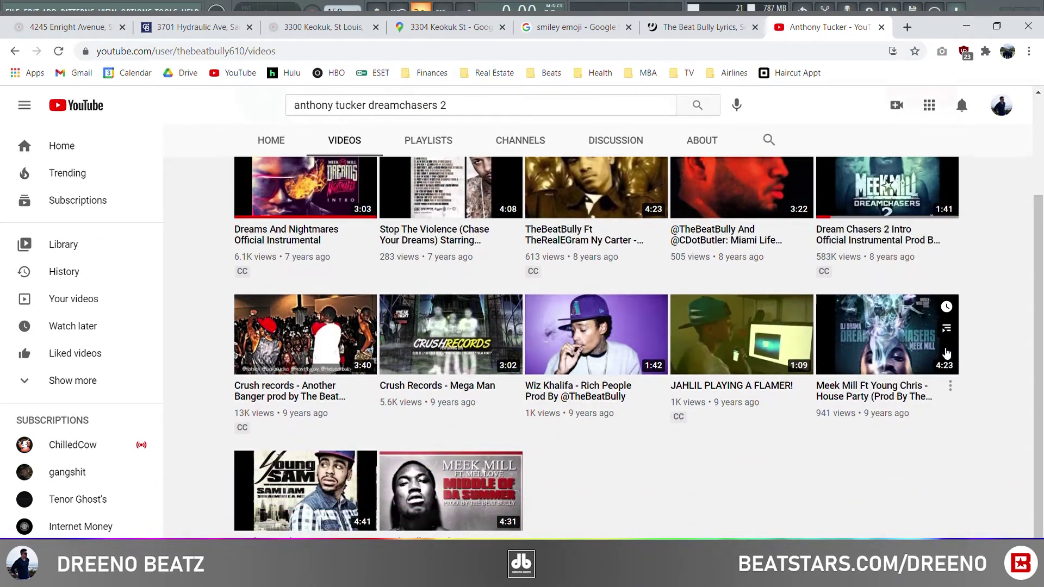
scroll(838, 282, up, 2)
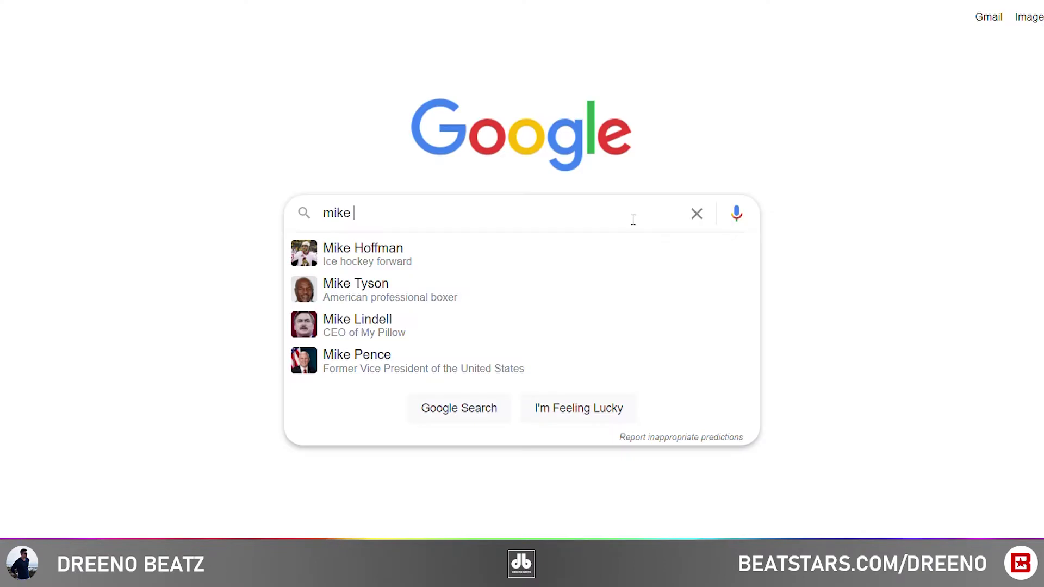
Step: Search Google for "mike tyson im the best ever" and open the video "Mike Tyson - I'm the best ever"
text(tyson im the best ever)
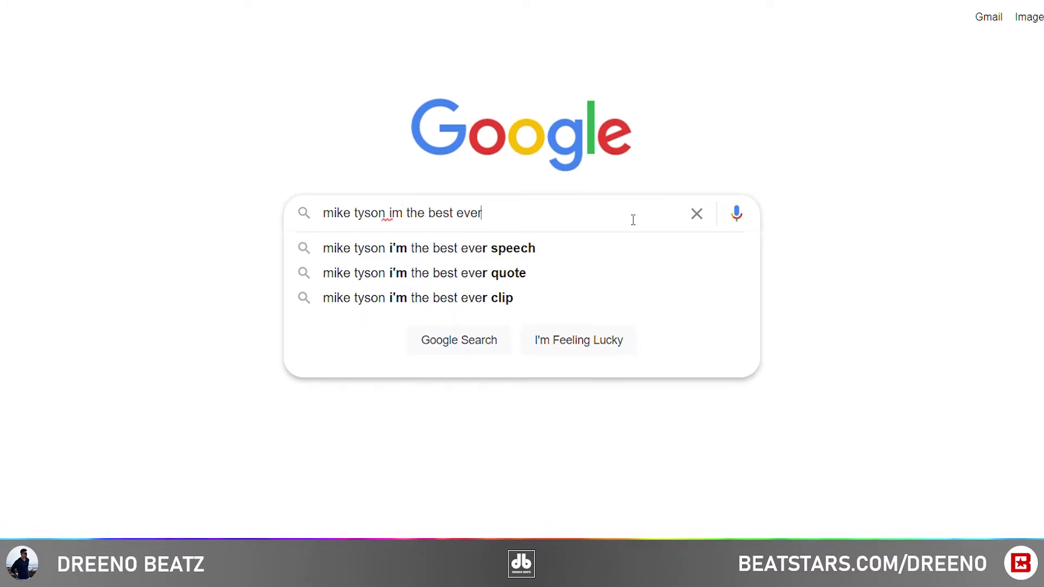
key(Return)
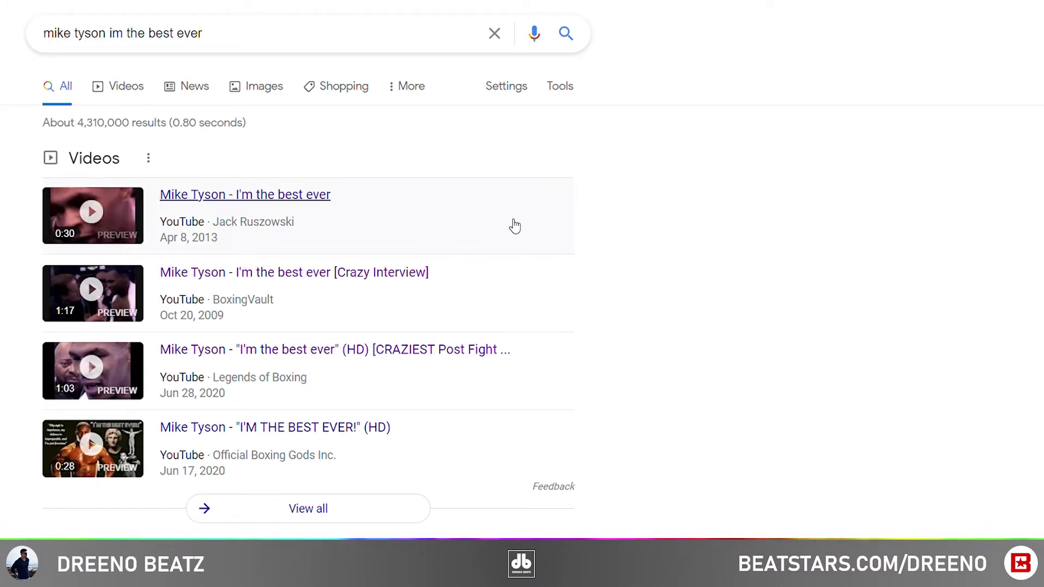
click(248, 197)
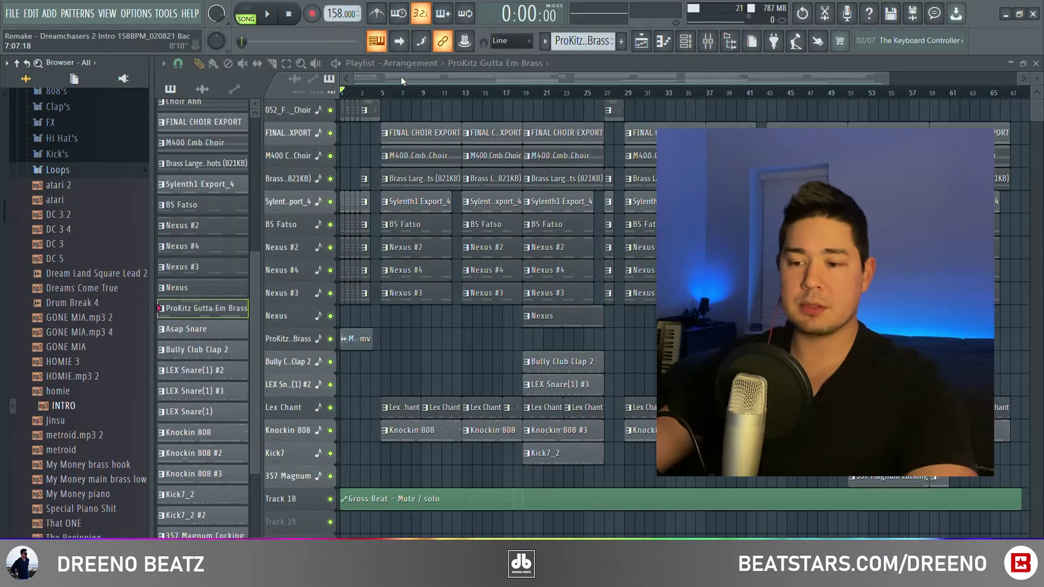
Step: In FL Studio, play the arrangement from the start and inspect the sample settings of the Maybach Music Tag clip
key(space)
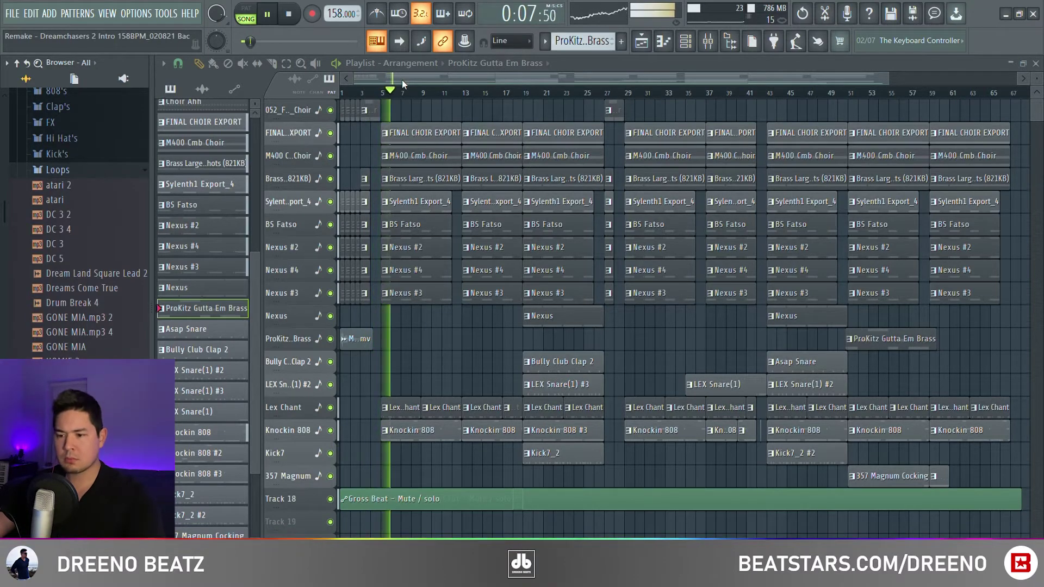
key(space)
scroll(403, 87, up, 5)
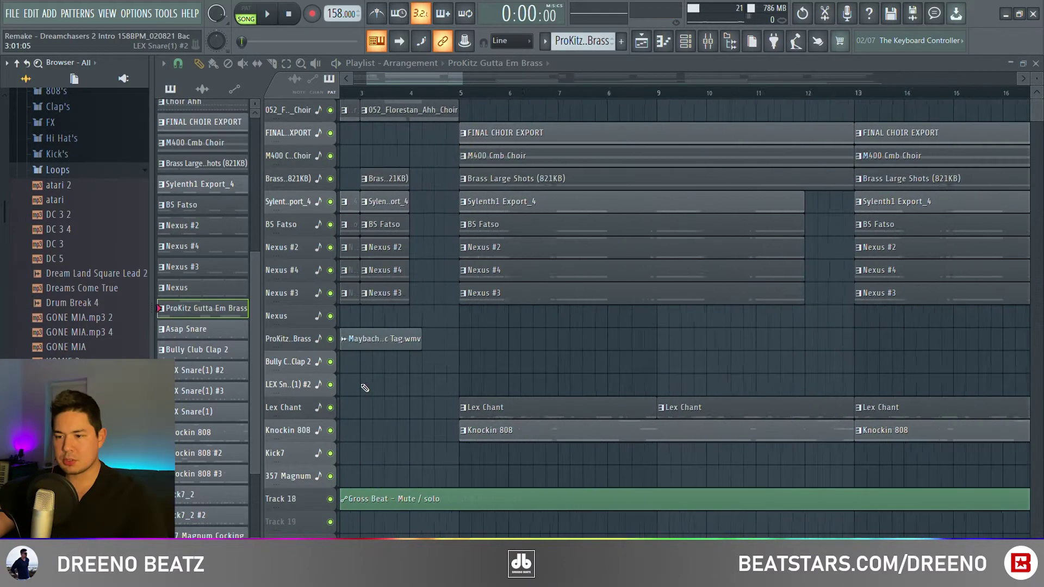
double_click(417, 346)
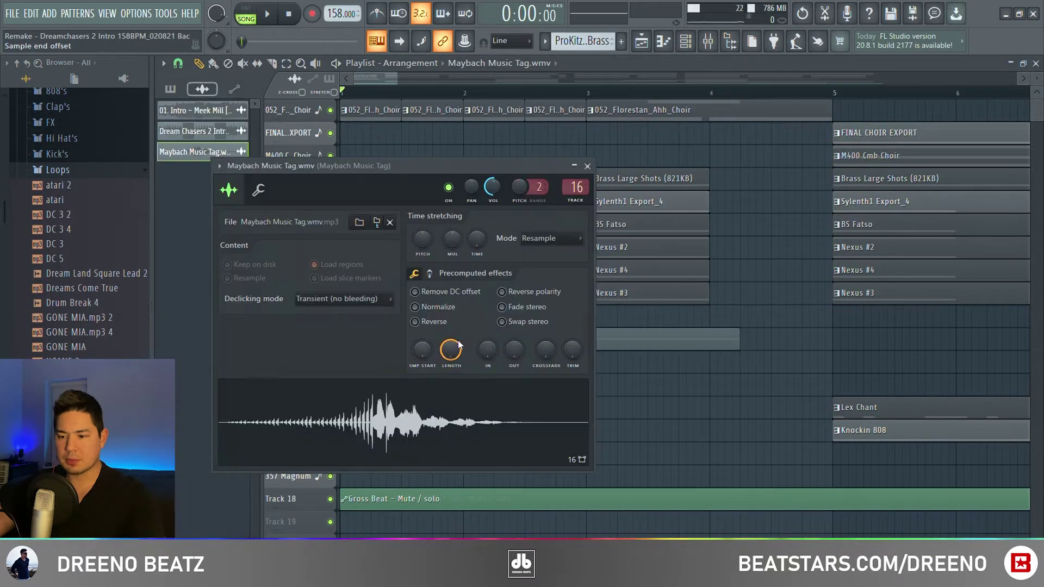
click(587, 166)
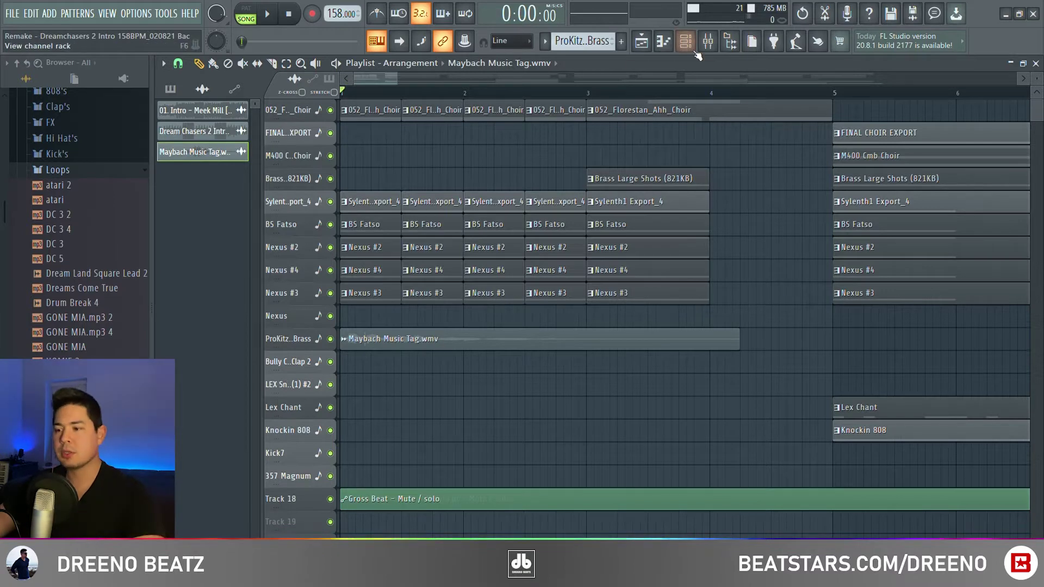
Step: Show the 052_Florestan_Ahh_Choir notes in the piano roll and play the choir pattern on its own
click(686, 118)
click(686, 44)
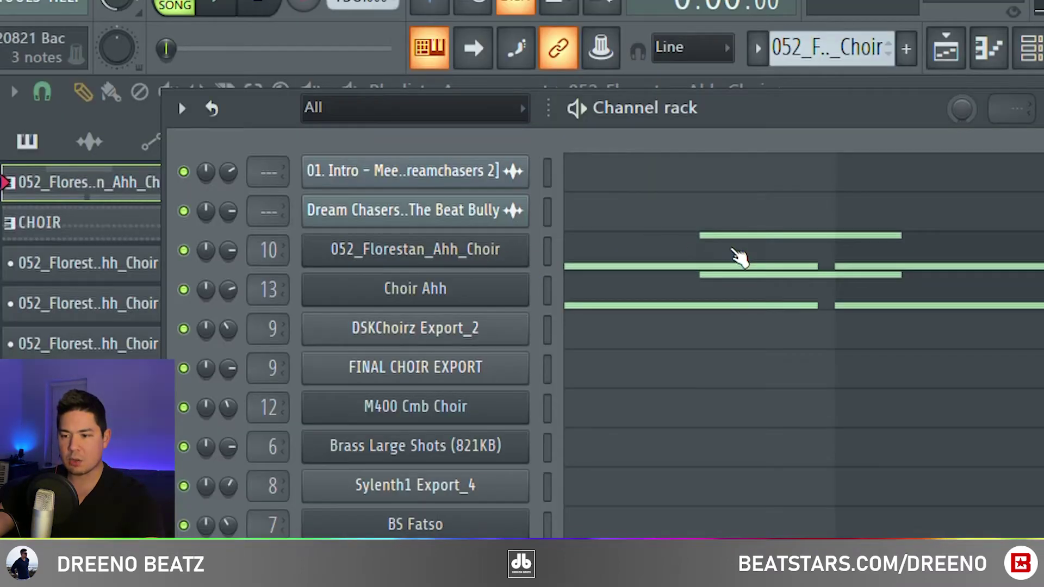
click(739, 256)
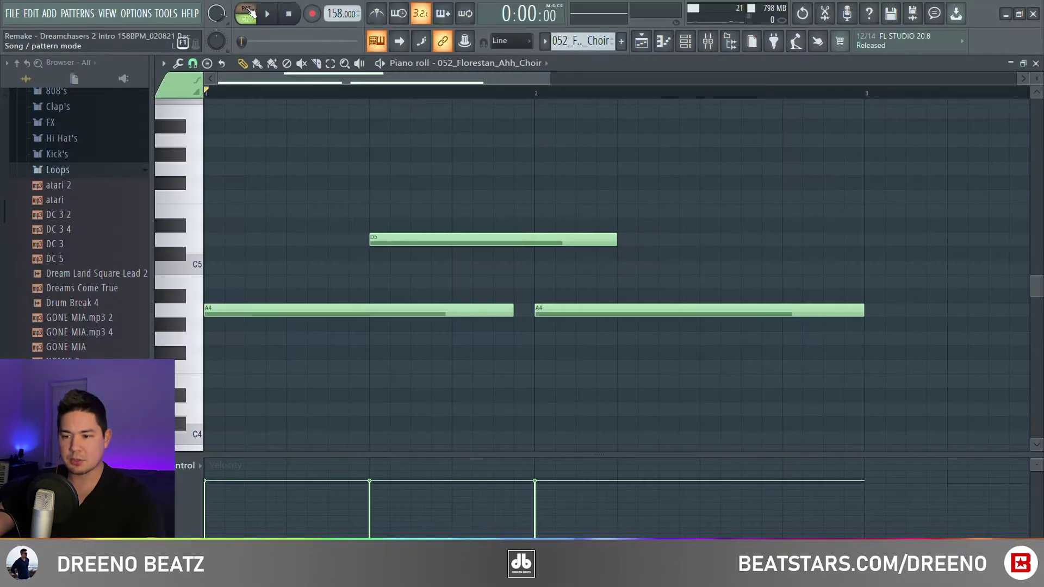
scroll(664, 93, down, 2)
key(space)
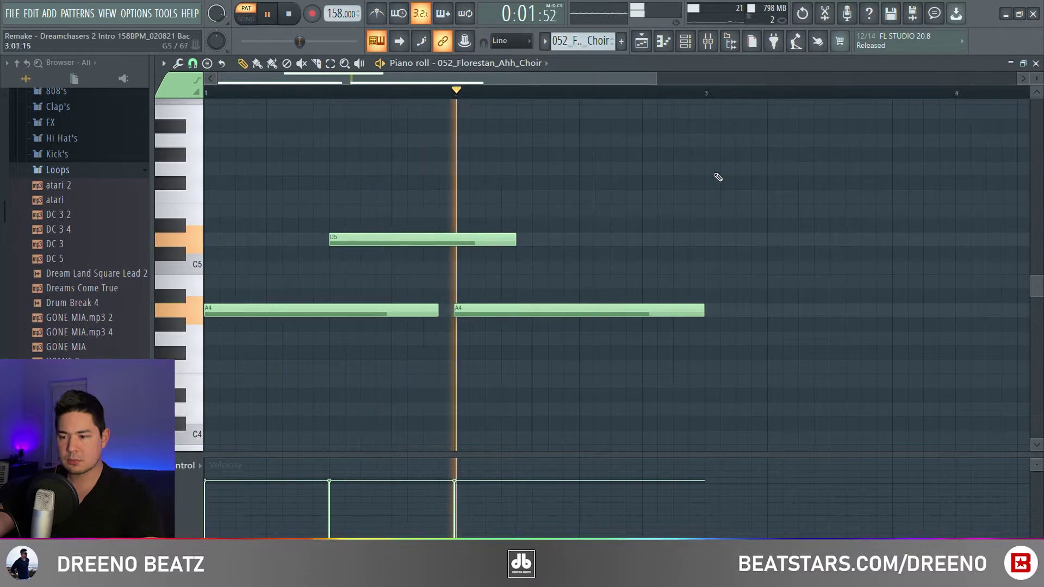
key(space)
Step: Return to the playlist in song mode and play the intro with only the Sylenth1, BS Fatso and Nexus tracks active
key(l)
key(F5)
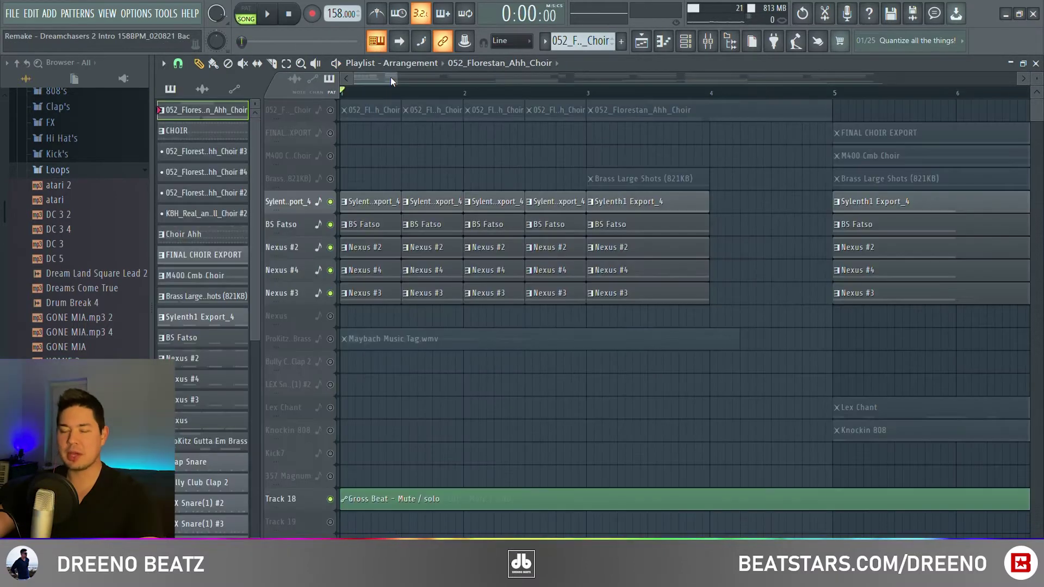
key(space)
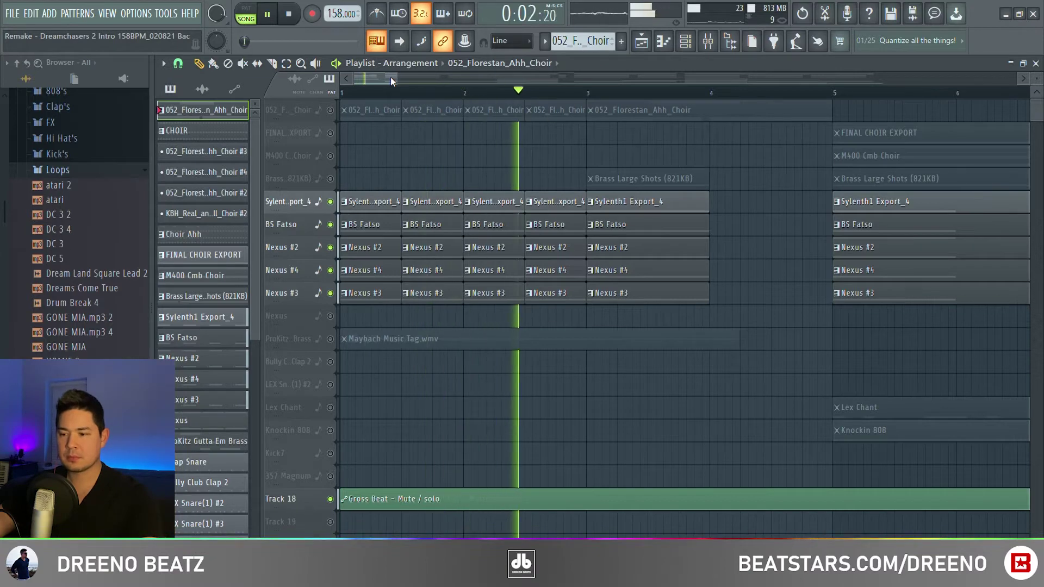
key(space)
Step: Inspect the Sylenth1 Export_4 sampler settings and the presets loaded in Nexus #2, Nexus #4 and Nexus #3
key(F6)
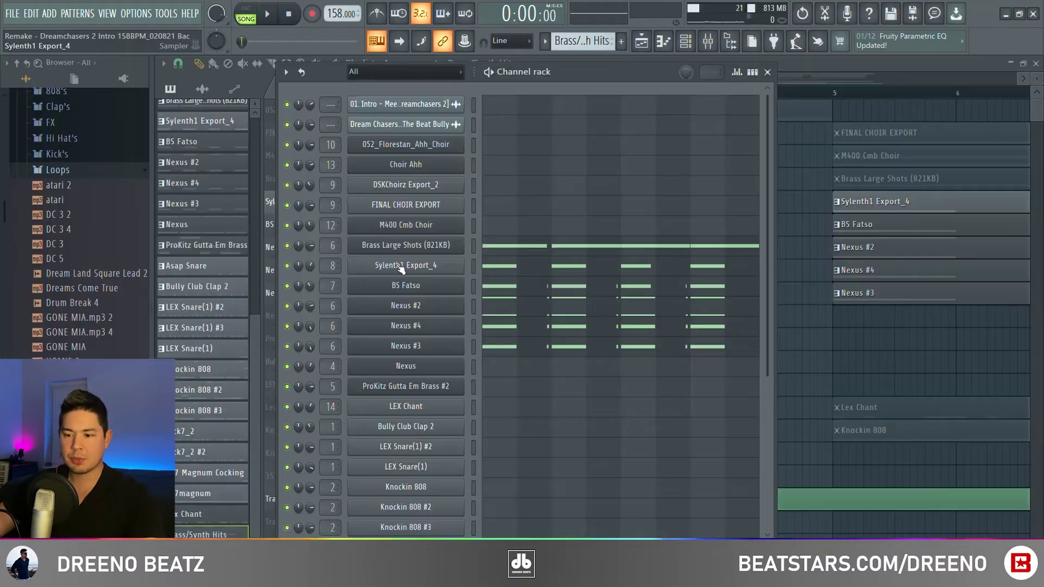
click(360, 240)
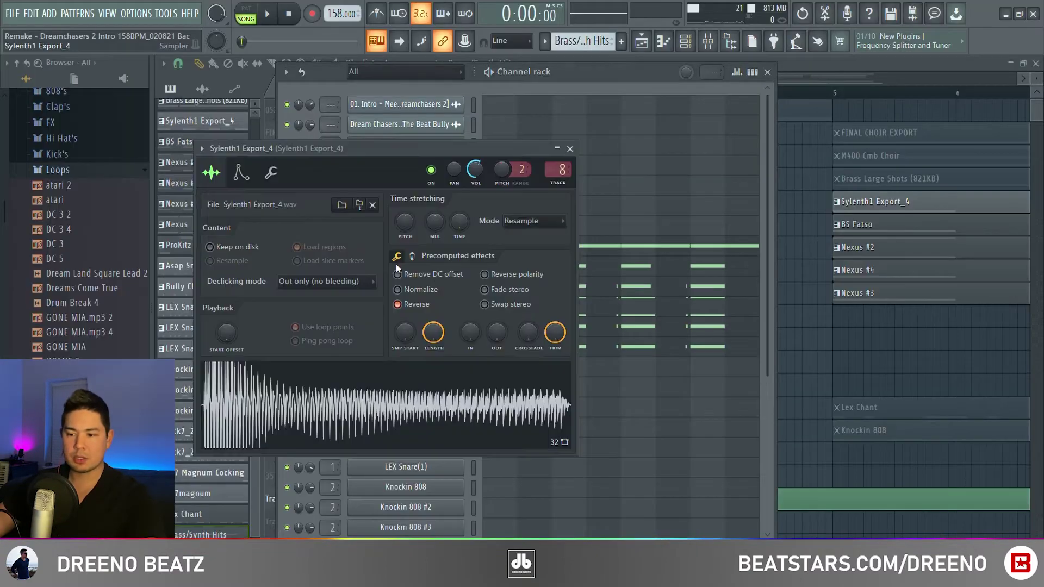
click(565, 159)
click(422, 285)
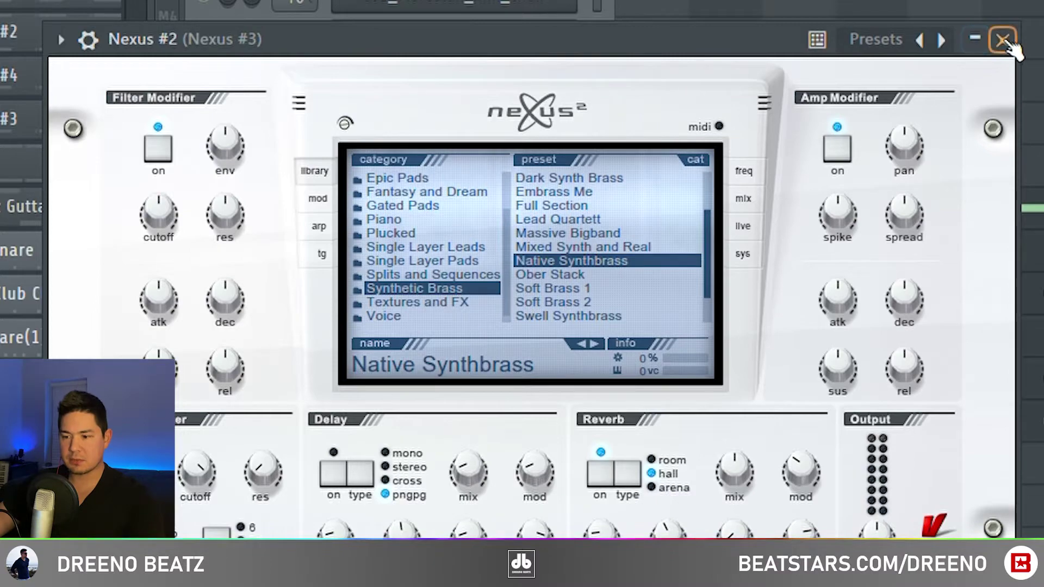
click(1003, 41)
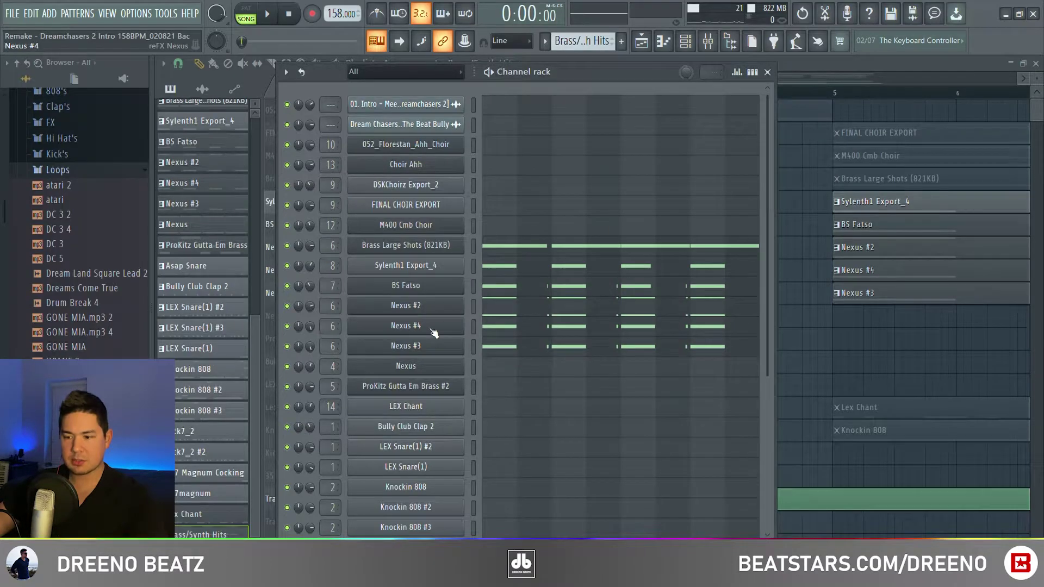
click(432, 331)
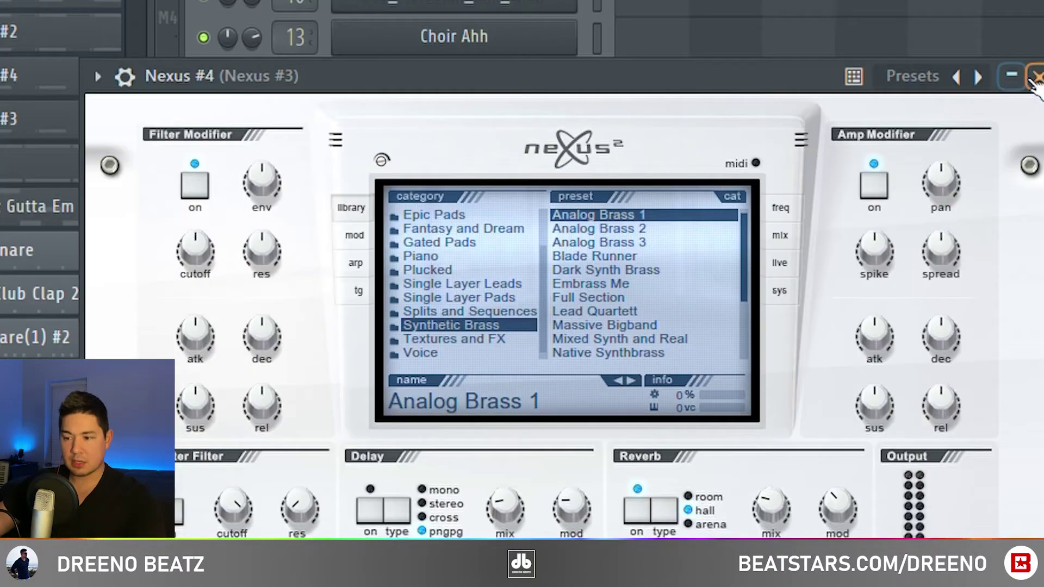
click(1036, 79)
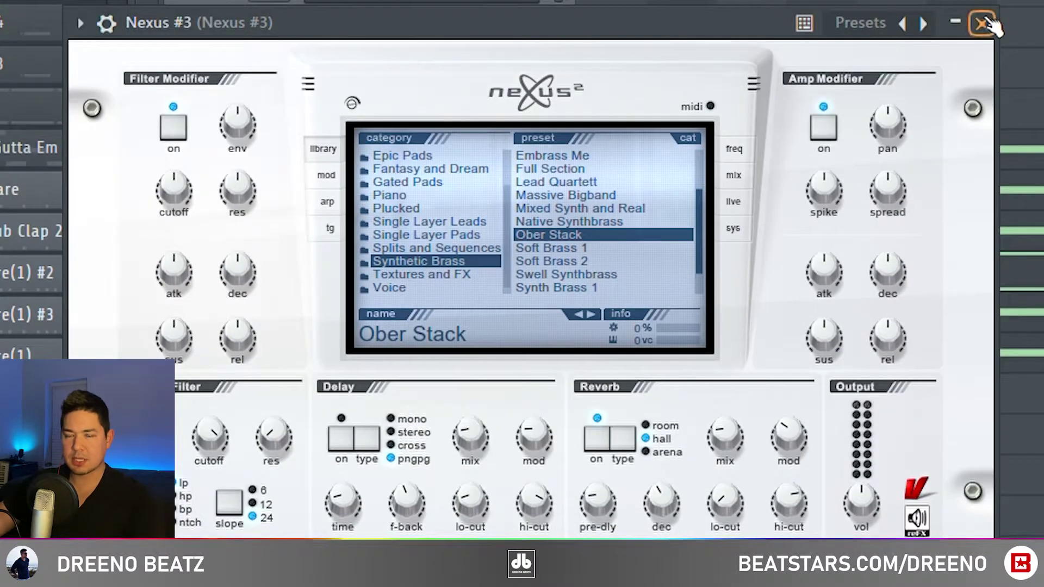
click(983, 24)
Step: Show the Nexus #3 notes in the piano roll and play the Brass/Synth Hits pattern
double_click(512, 349)
key(space)
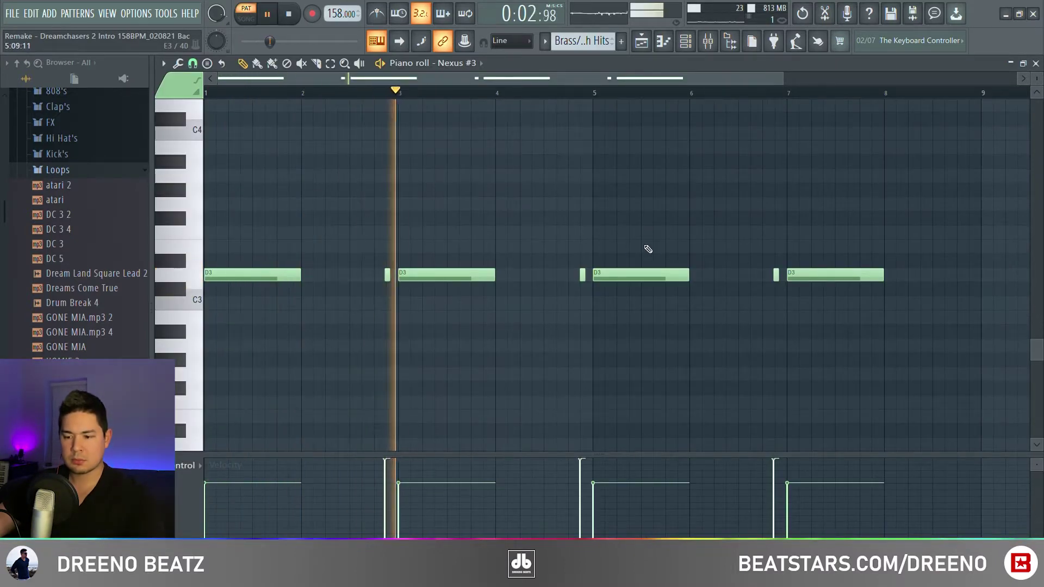
key(space)
Step: Examine the Nexus #3 mixer effects: compressor, Fruity parametric EQ 2, 20Hz + 18kHz cut, Warmer valves and The Venue
key(F9)
click(573, 282)
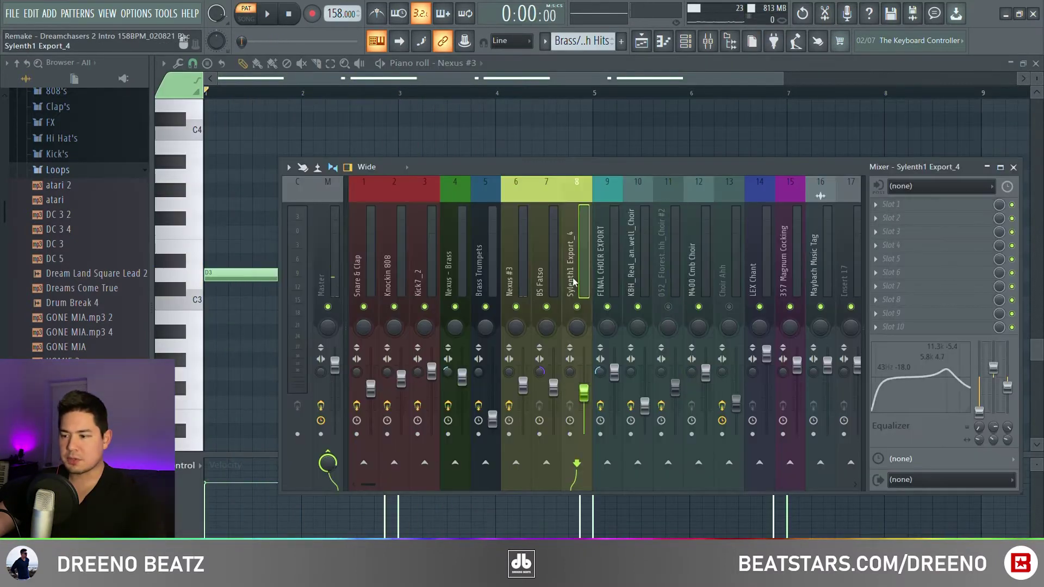
key(F6)
click(924, 202)
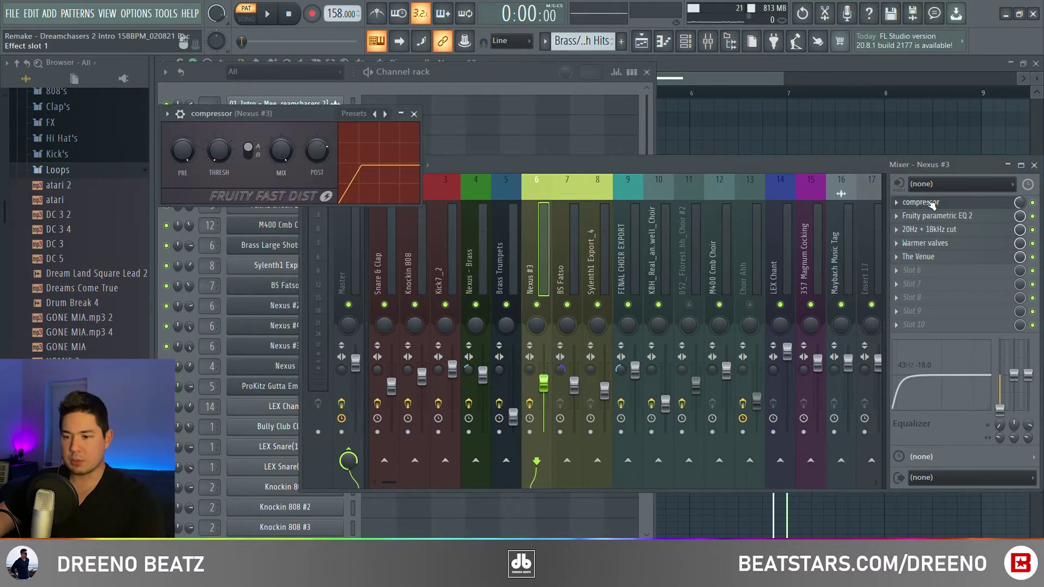
click(931, 203)
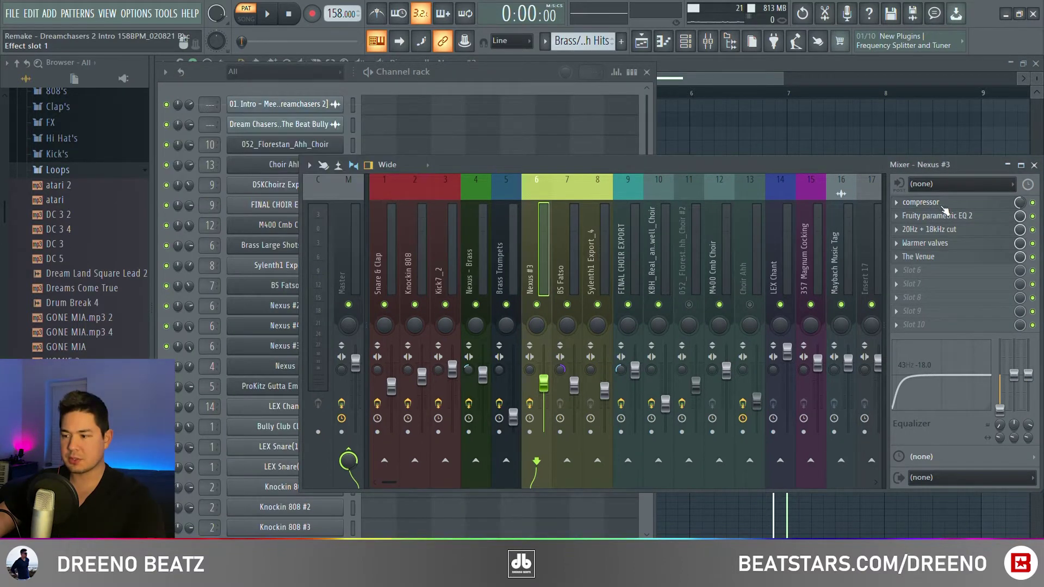
click(947, 216)
click(948, 217)
click(943, 231)
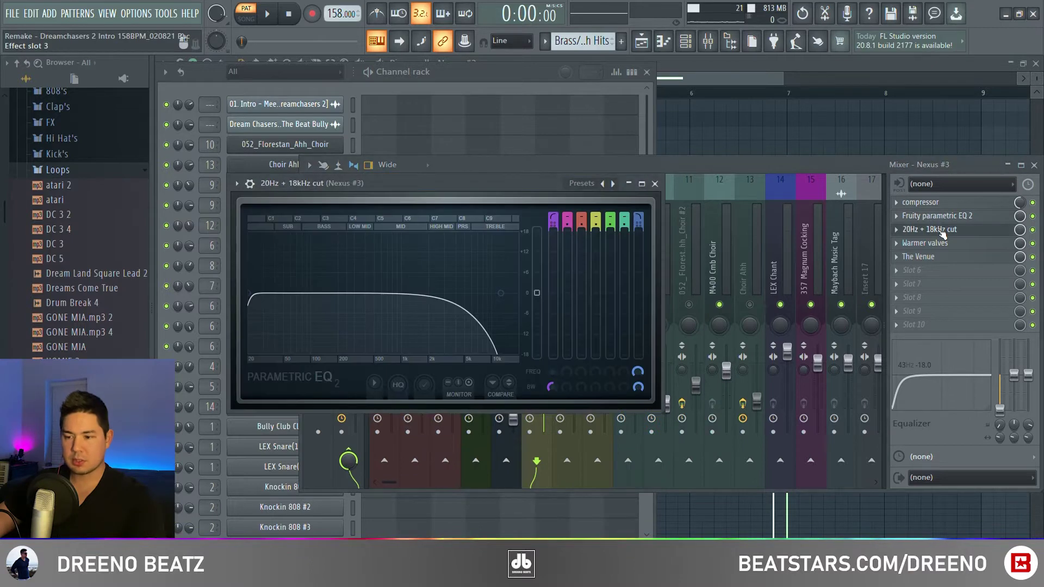
click(943, 231)
click(937, 245)
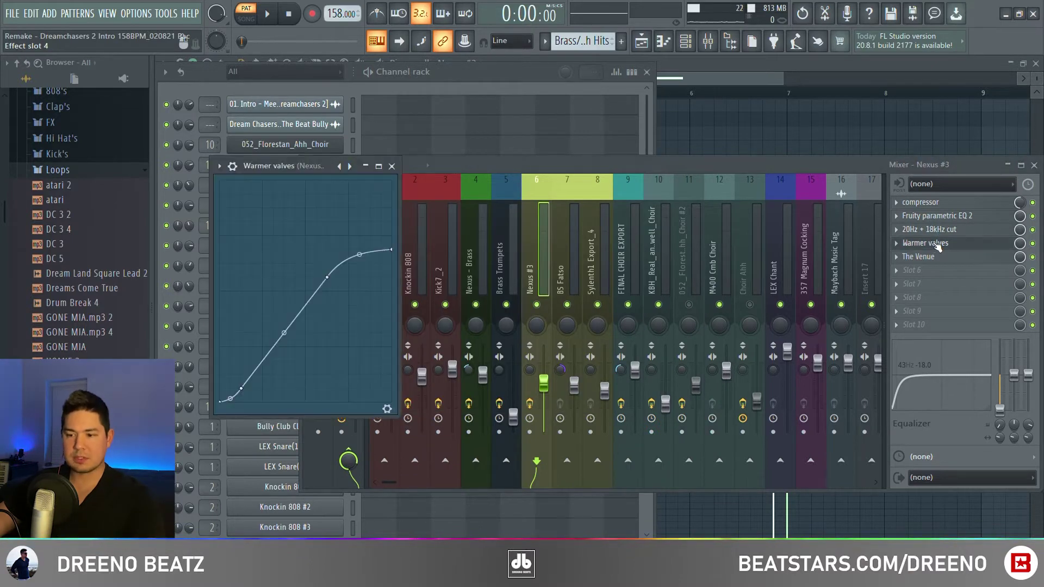
click(933, 256)
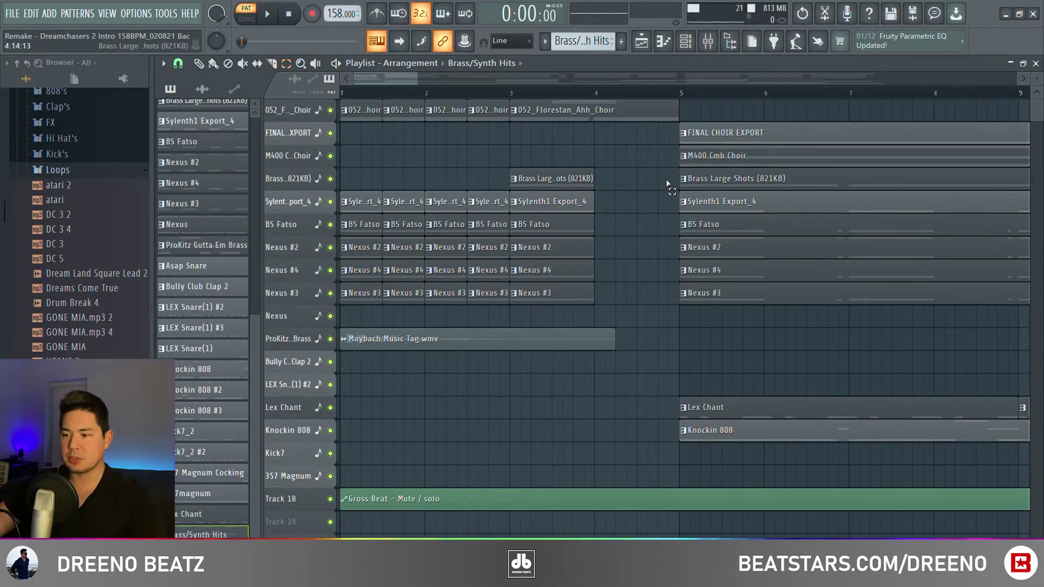
Step: Mark out the brass and synth clips in the intro and from bar 5, and play the arrangement section from bar 5 to 13
drag(667, 184, 761, 305)
drag(357, 173, 509, 303)
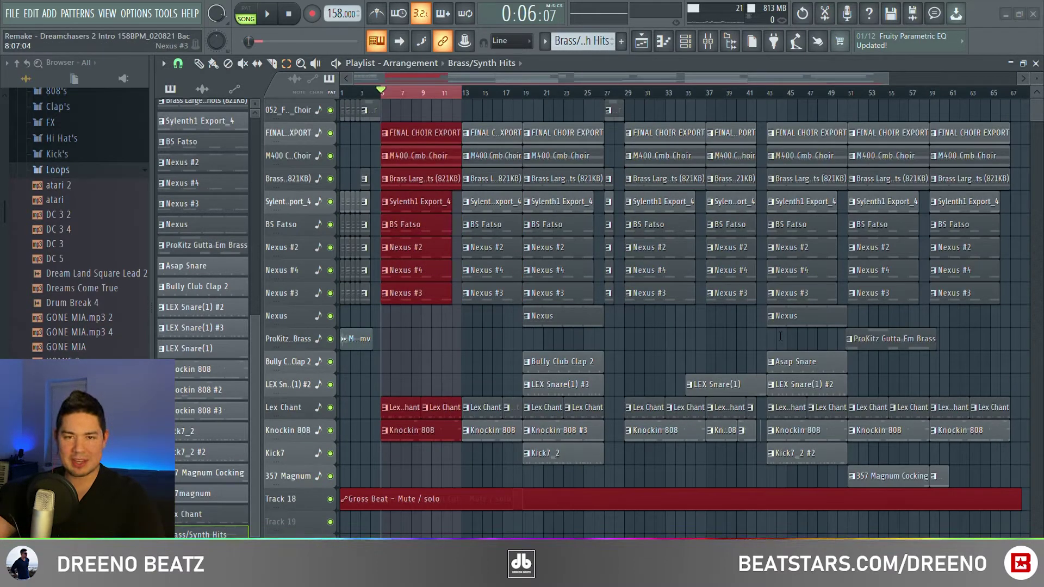
key(space)
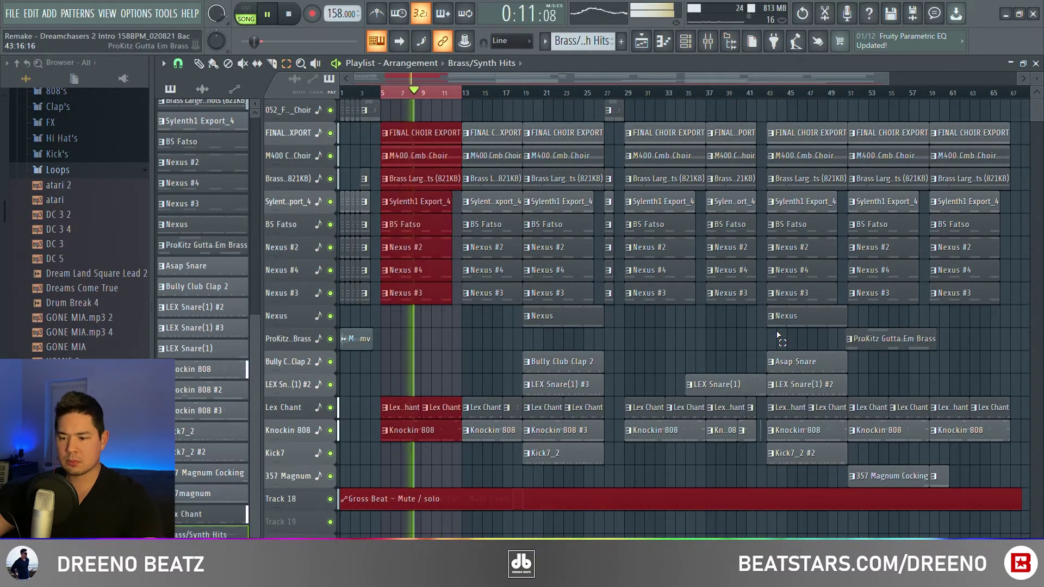
key(space)
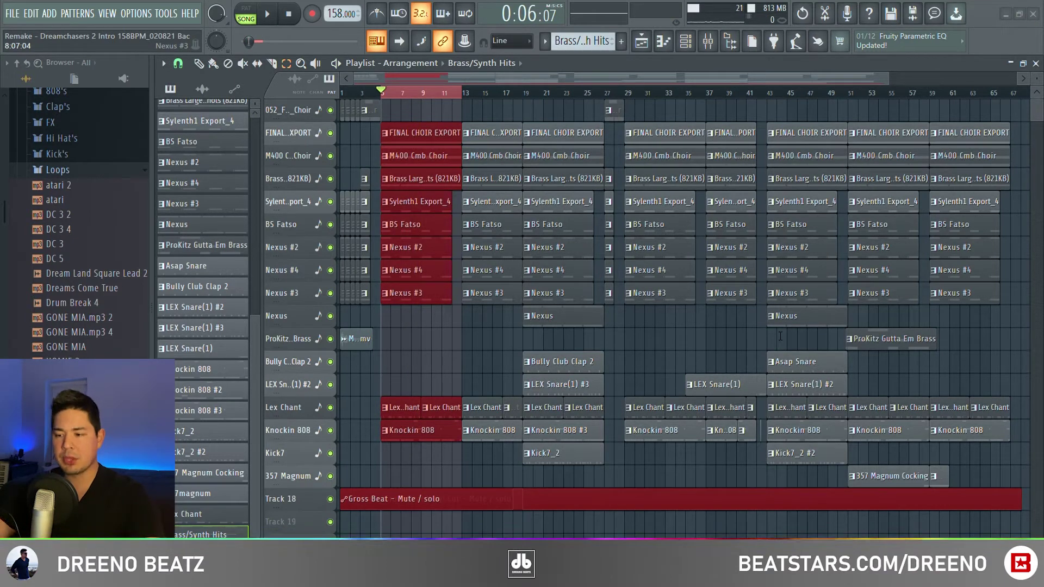
Step: Show the LEX Chant notes of the Lex Chant pattern in the piano roll
scroll(488, 247, up, 3)
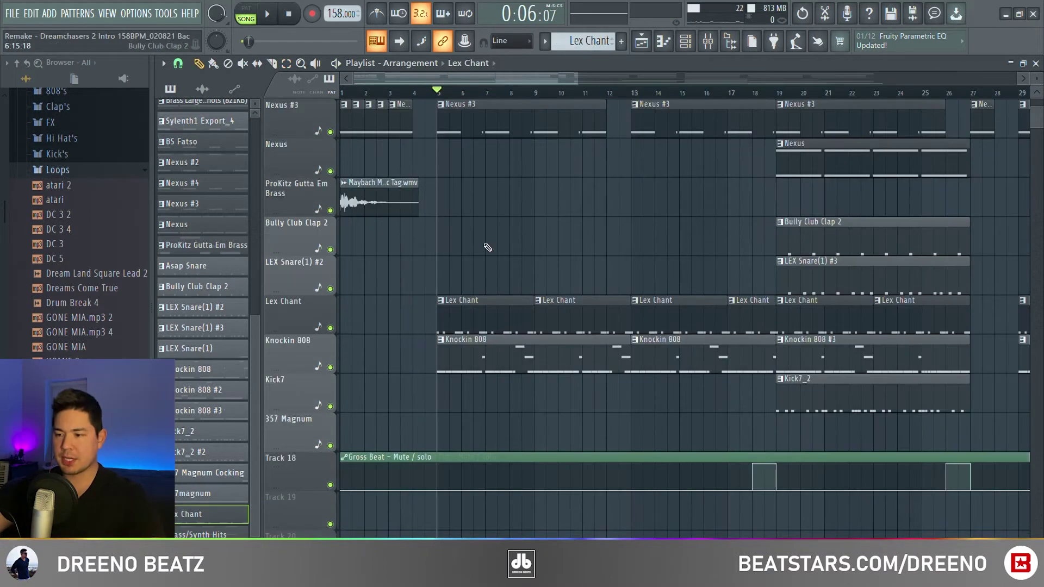
click(691, 43)
click(426, 414)
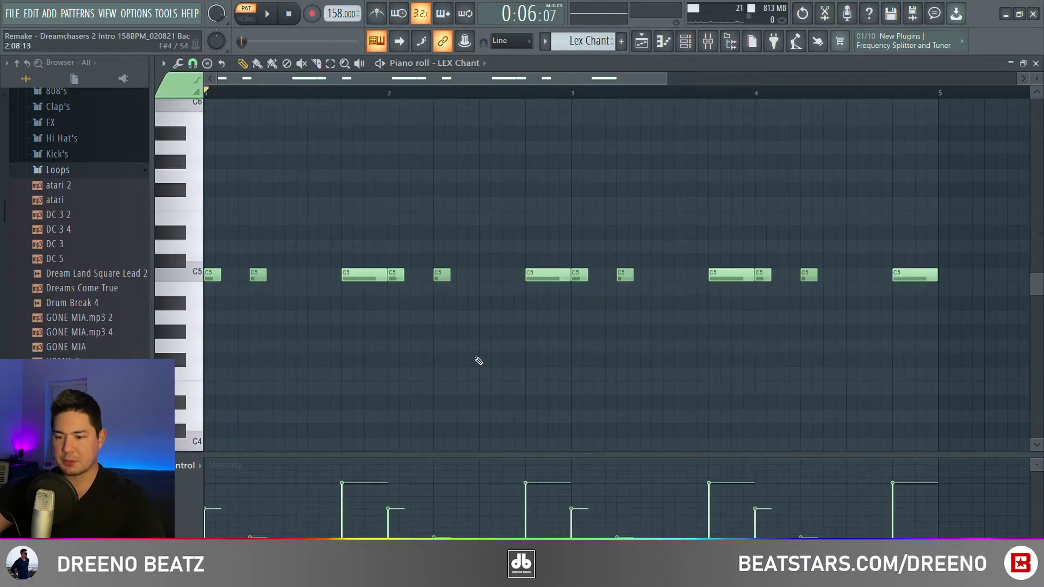
Step: Play the LEX Chant notes of the Lex Chant pattern and return to the playlist
key(space)
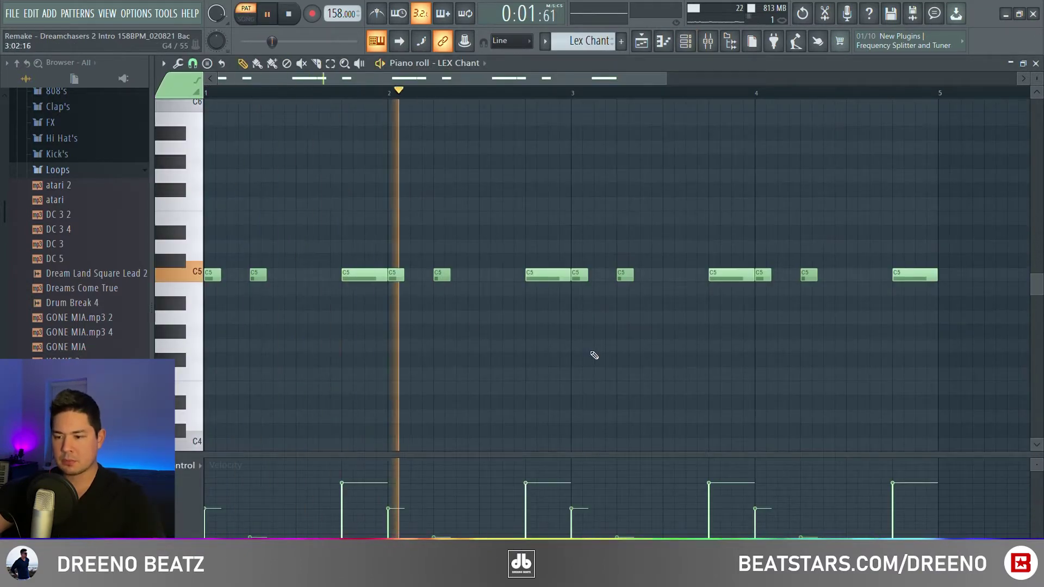
key(space)
key(F5)
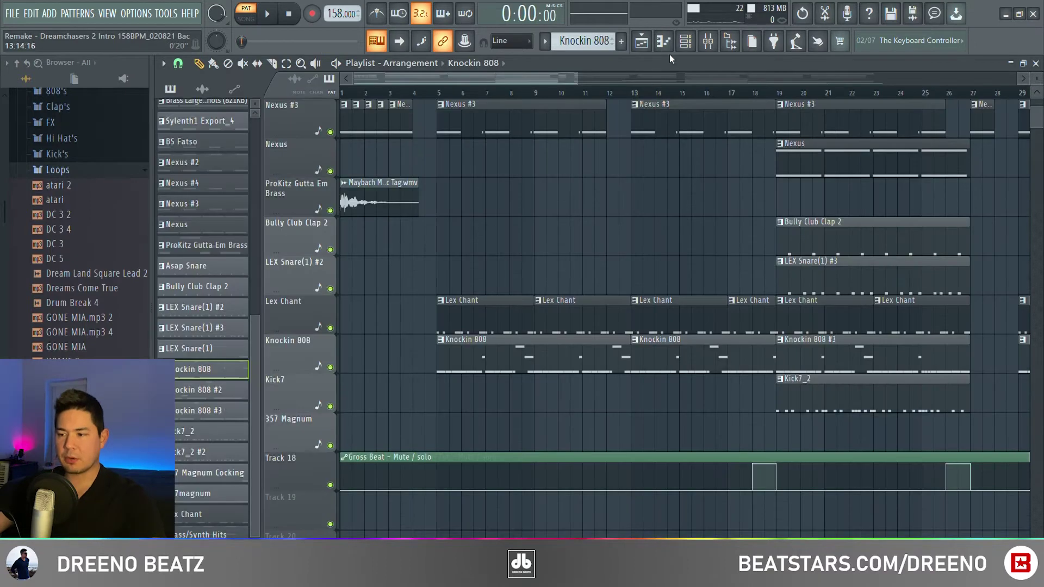
Step: Locate the Knockin 808 sample in the 808's folder of the Beat Bully Drum Kit and preview it
scroll(141, 188, up, 2)
click(56, 179)
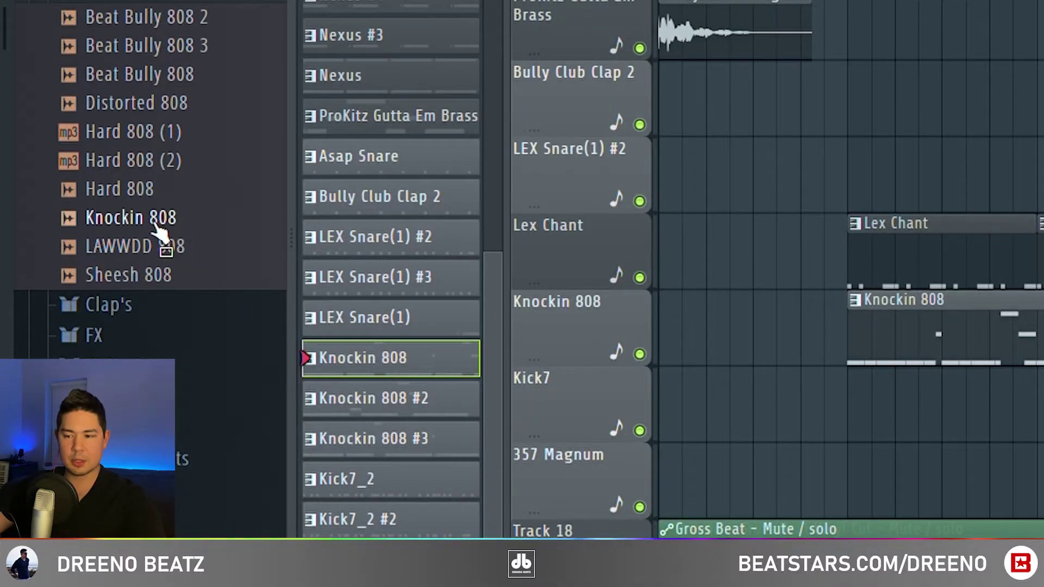
click(153, 226)
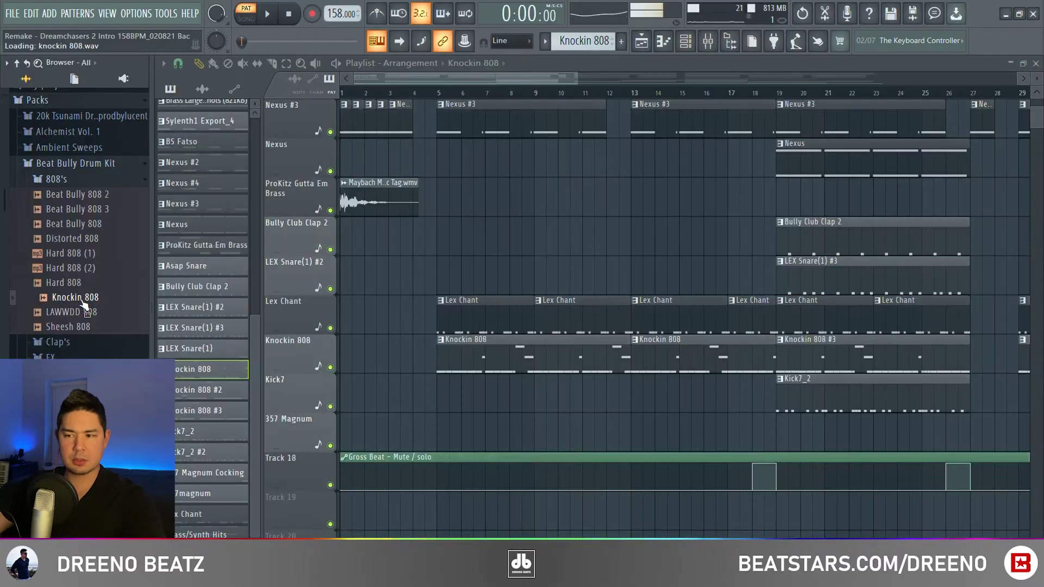
Step: Examine the CamelCrusher effect on the Knockin 808 mixer track
key(F9)
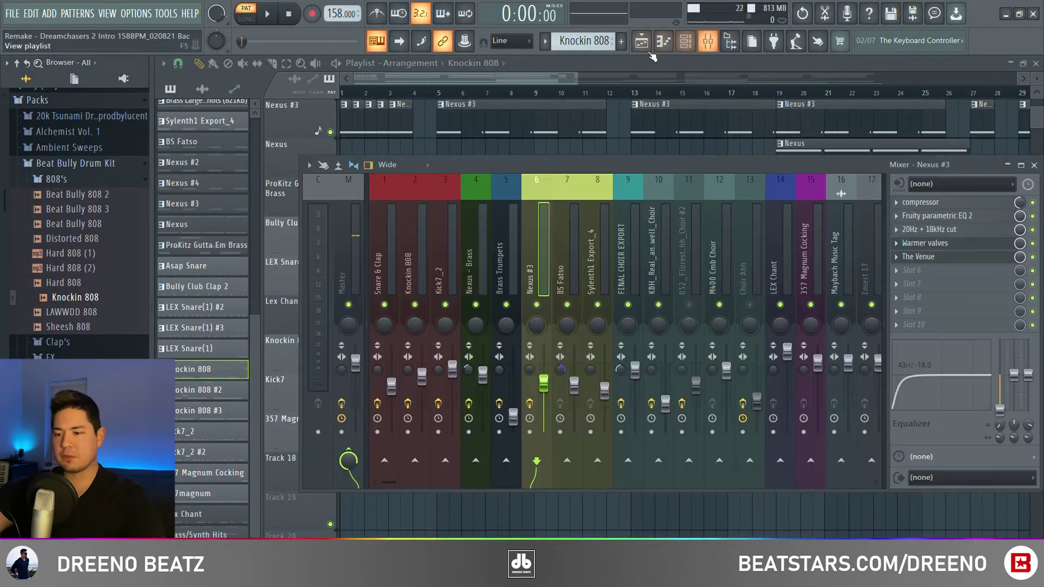
click(409, 283)
click(953, 206)
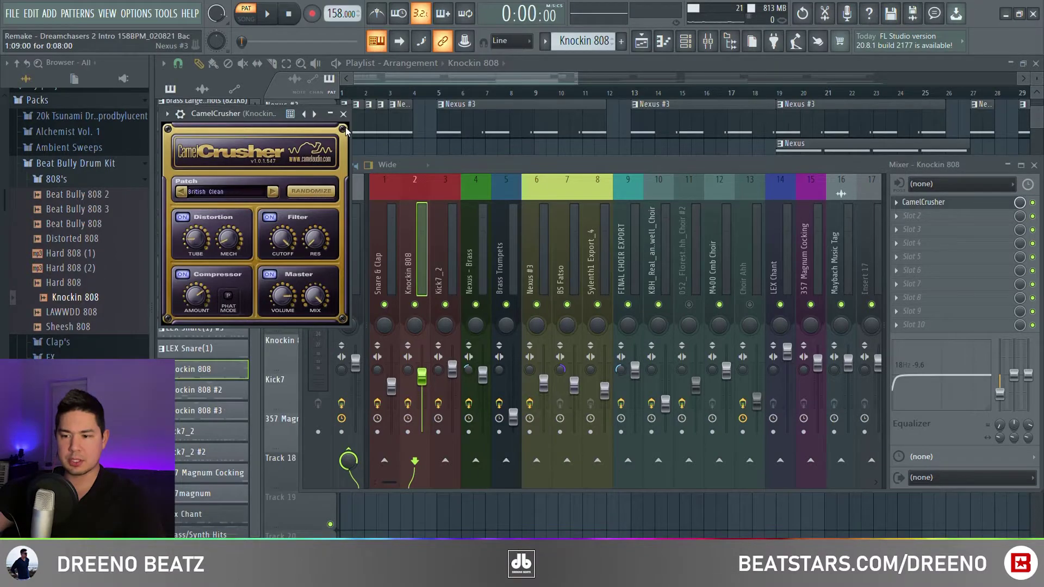
click(343, 114)
key(F9)
Step: Show the Knockin 808 notes in the piano roll and play the pattern
key(F6)
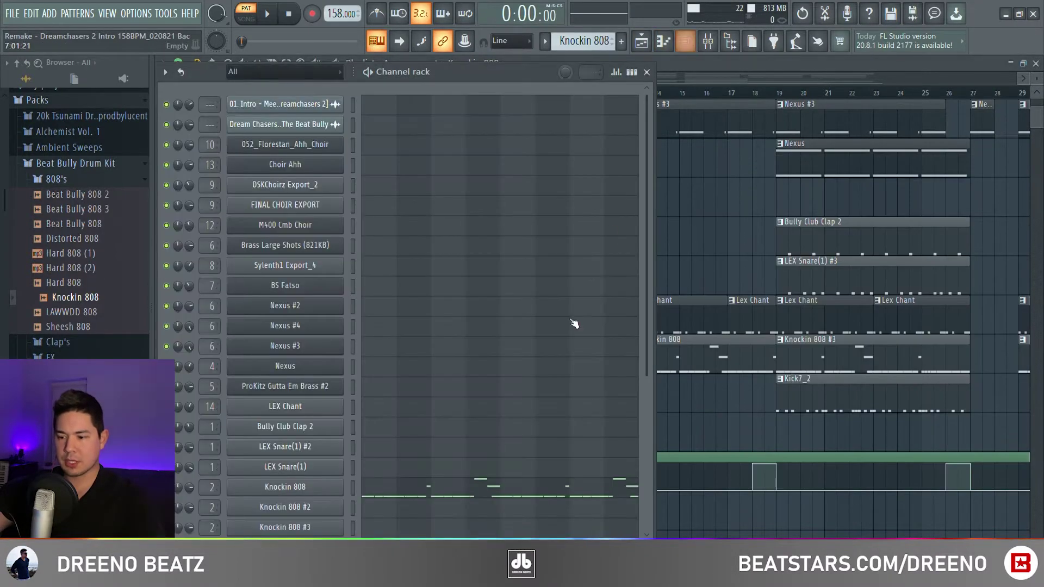
key(F7)
key(space)
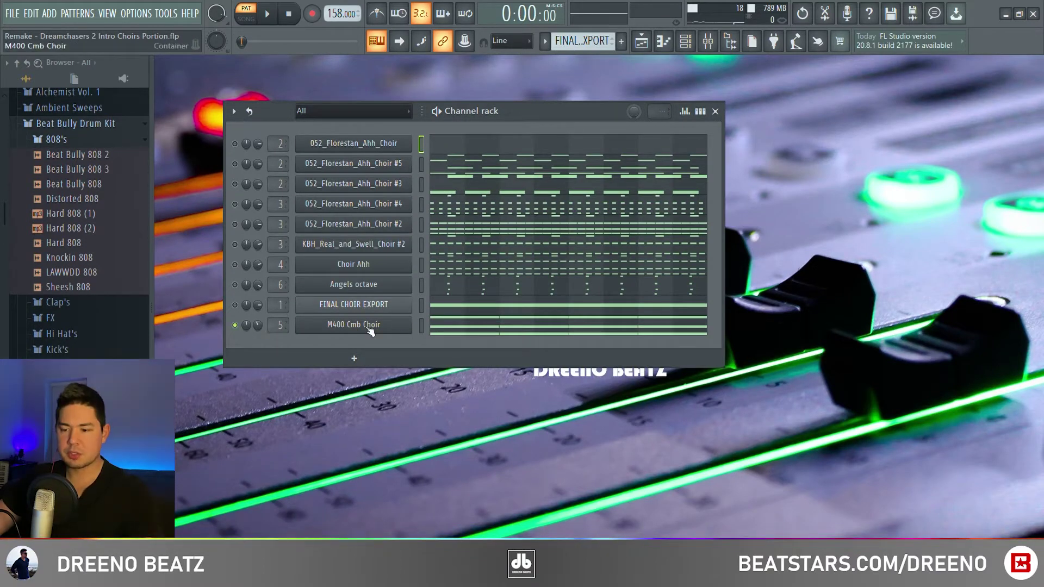
Step: Examine the Redtron instrument on the M400 Cmb Choir channel and play its part
click(348, 324)
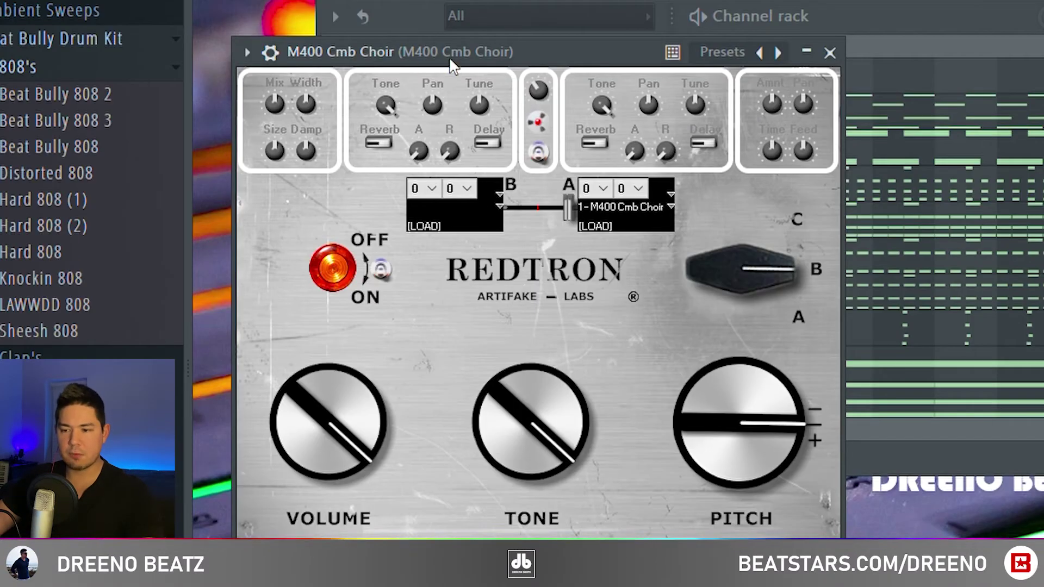
click(807, 52)
key(space)
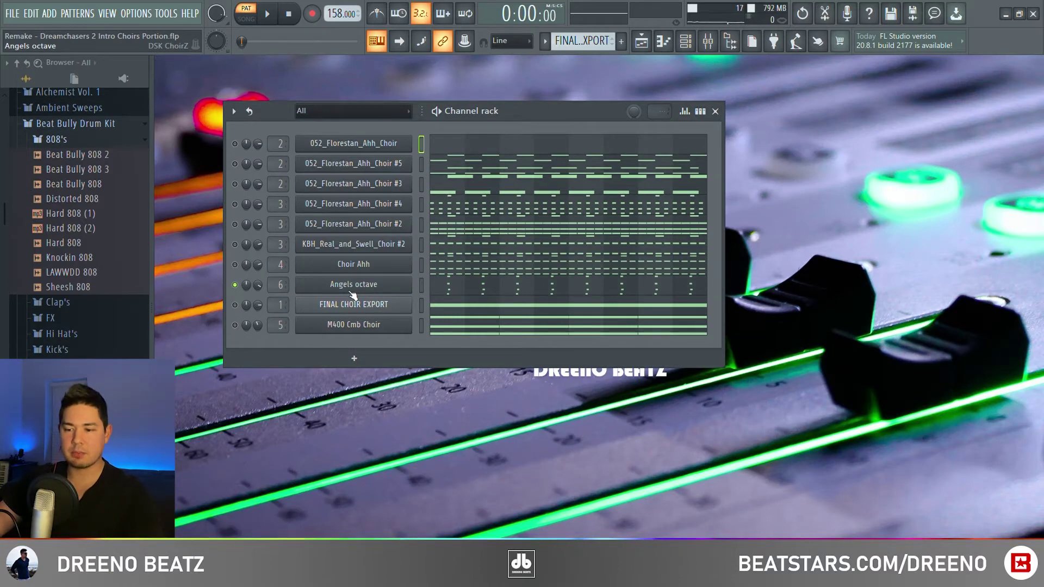
Step: Examine the DSK ChoirZ layers of the Angels octave channel and play its notes in the piano roll
click(361, 289)
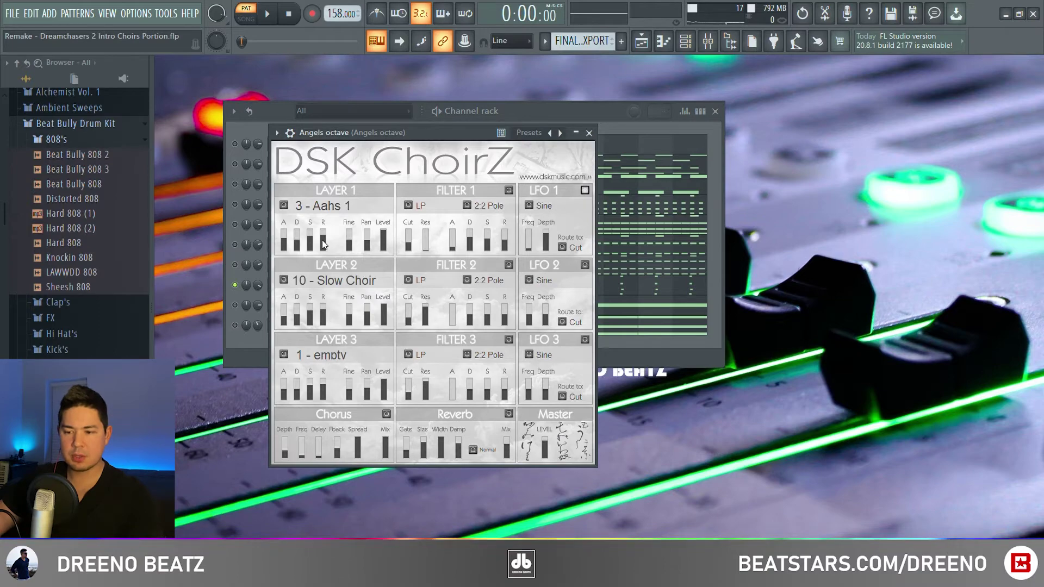
click(589, 133)
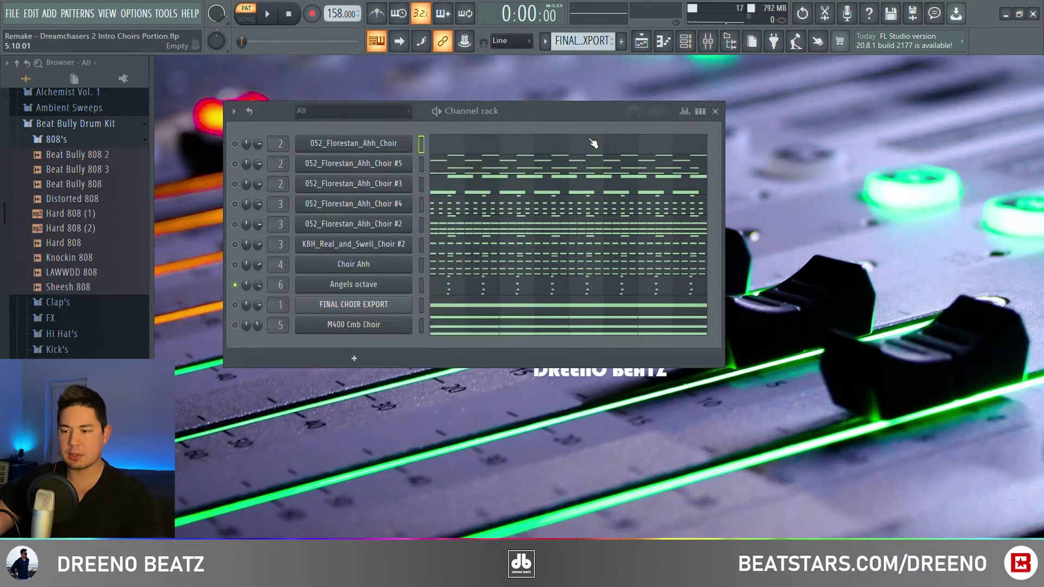
click(468, 293)
key(space)
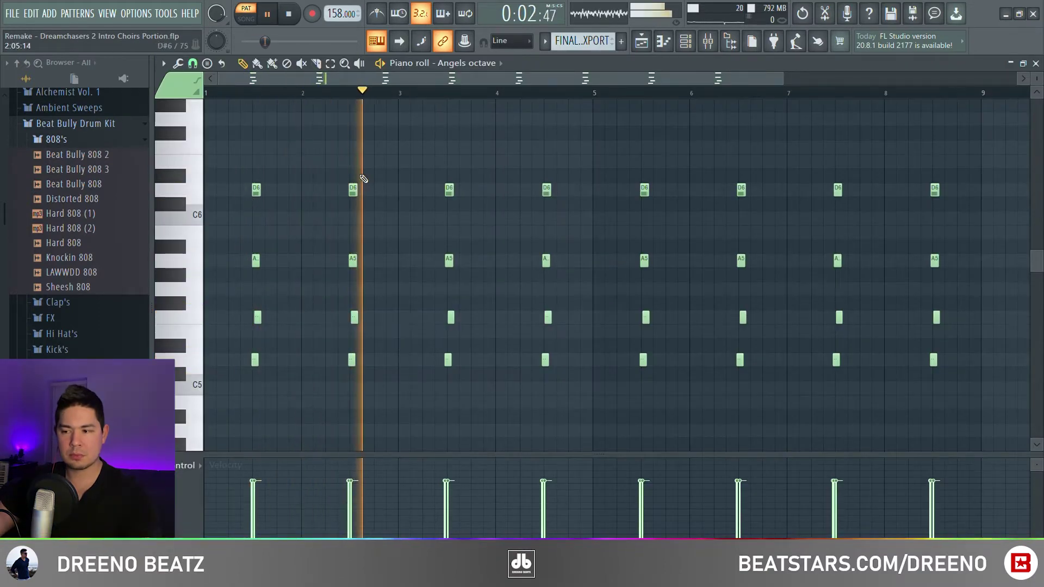
key(space)
key(F7)
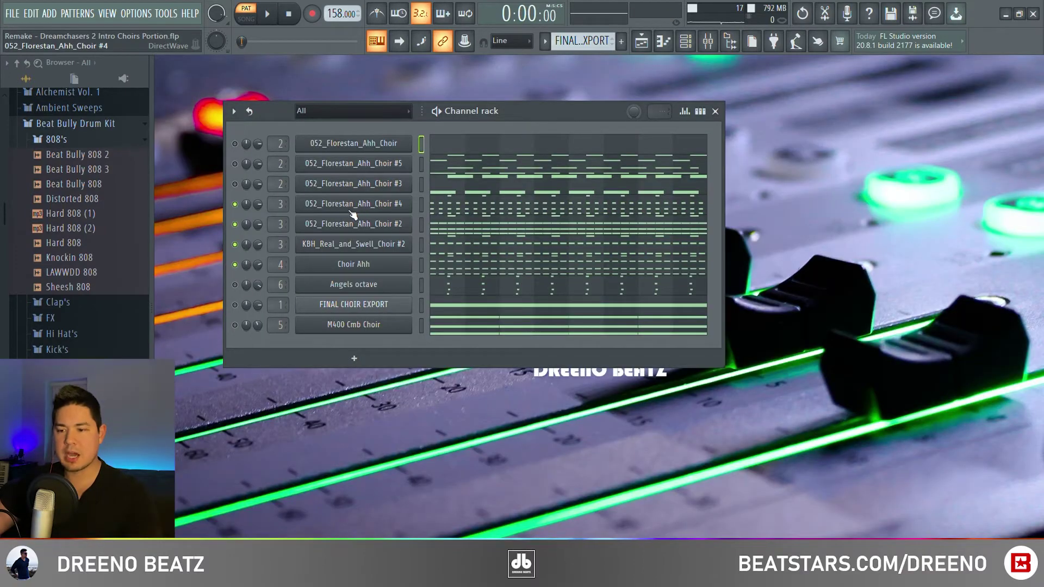
Step: Examine the DirectWave program of the KBH_Real_and_Swell_Choir #2 channel and play the Choir Ahh notes in the piano roll
click(367, 233)
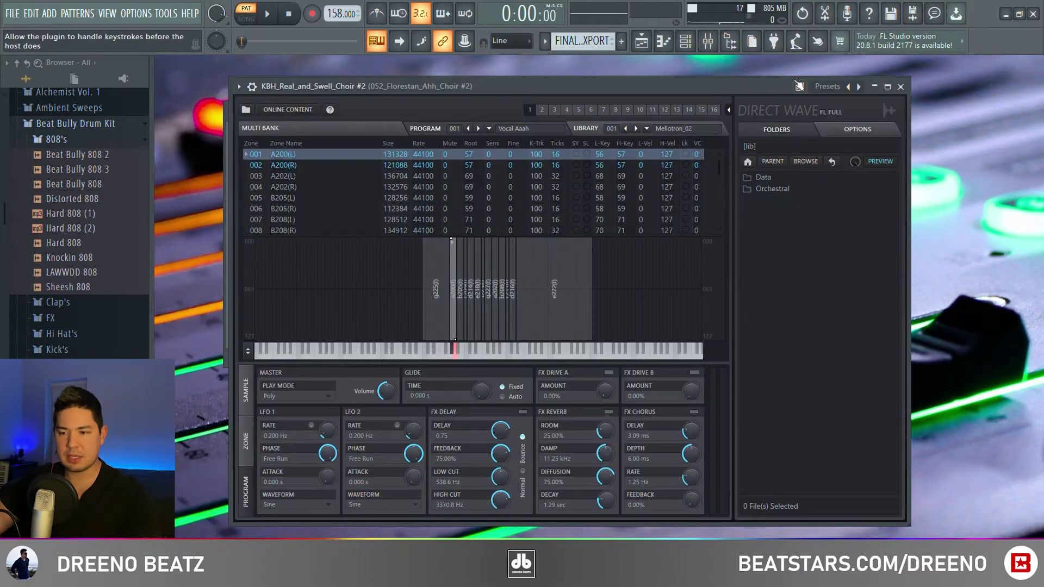
key(Escape)
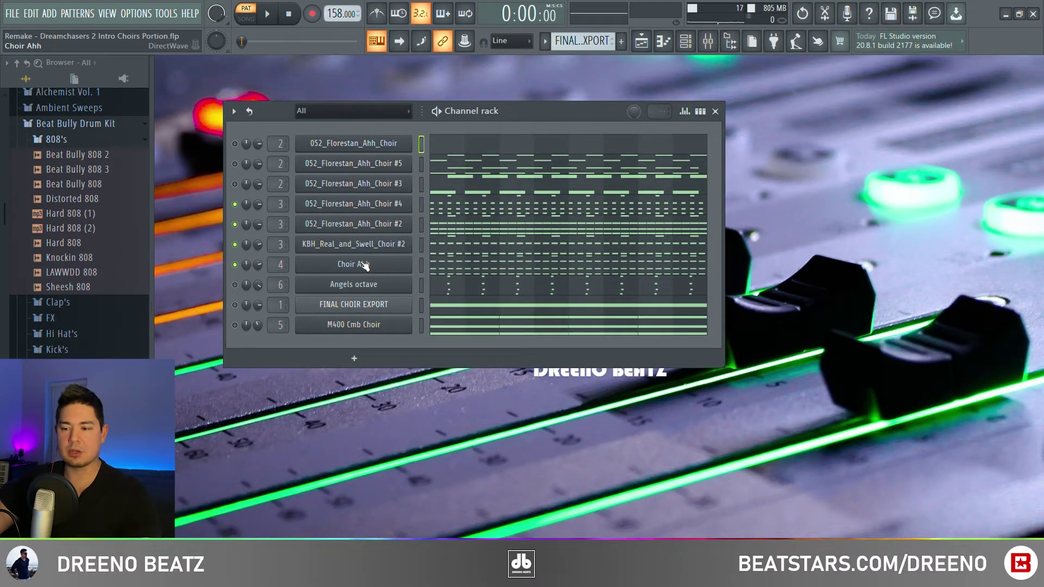
click(464, 270)
key(space)
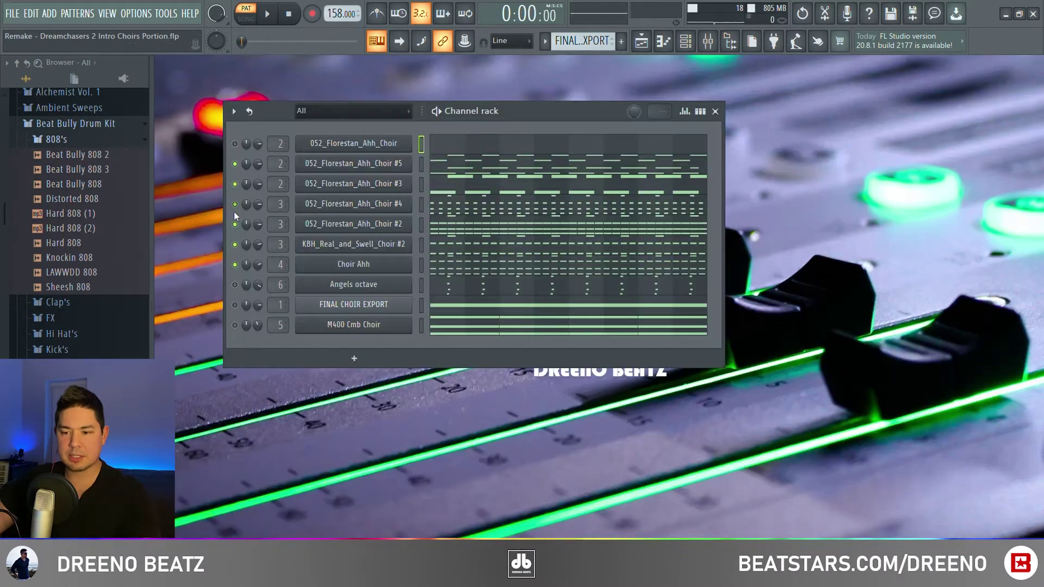
Step: Play the 052_Florestan_Ahh_Choir #5 and #3 layers with the other choir channels muted, and all choir layers together
click(235, 265)
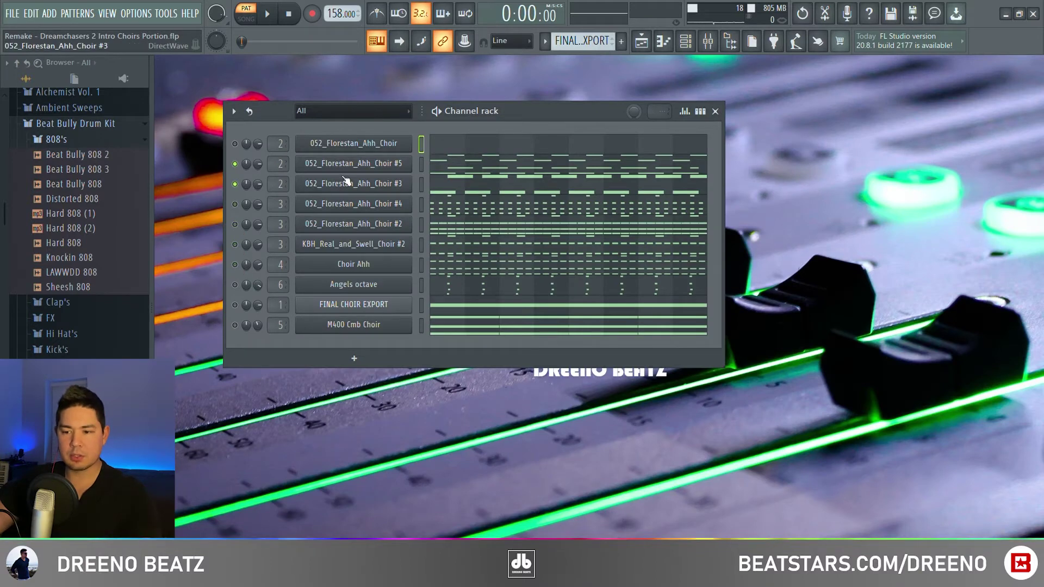
click(450, 183)
key(space)
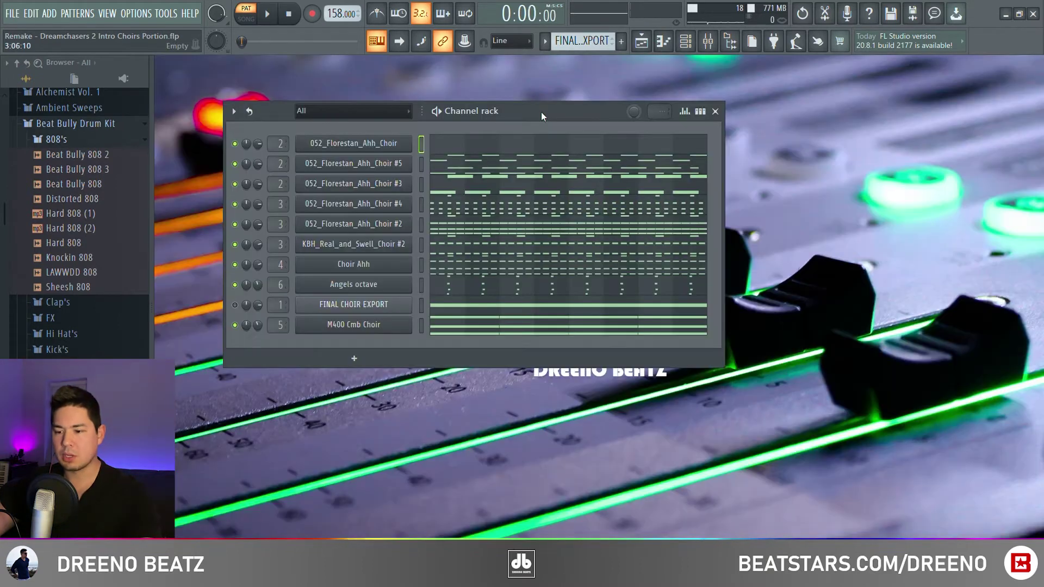
key(space)
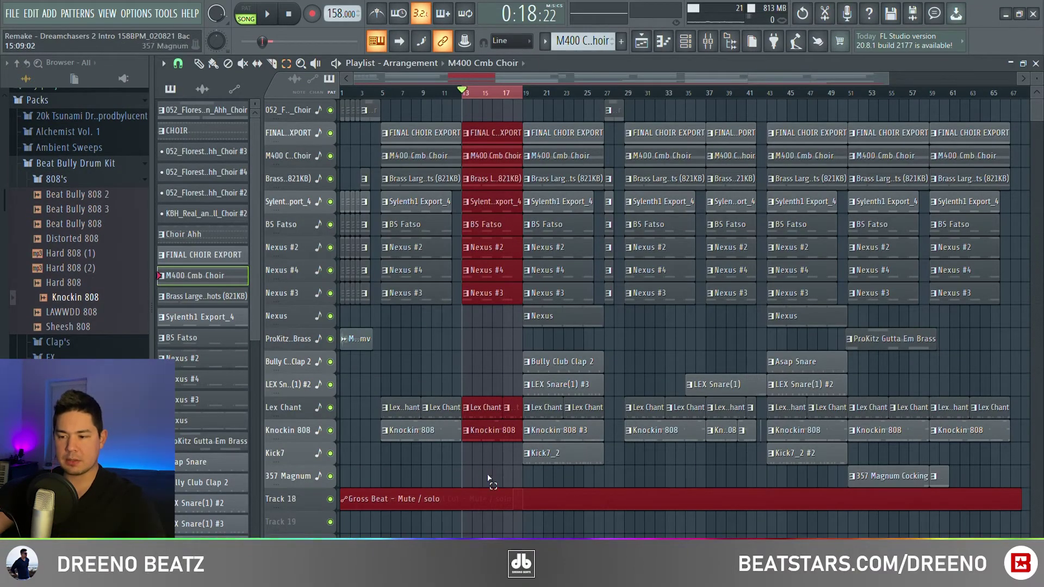
Step: Examine the Gross Beat effect on the Master mixer track and play the arrangement section starting at bar 19
scroll(503, 465, up, 5)
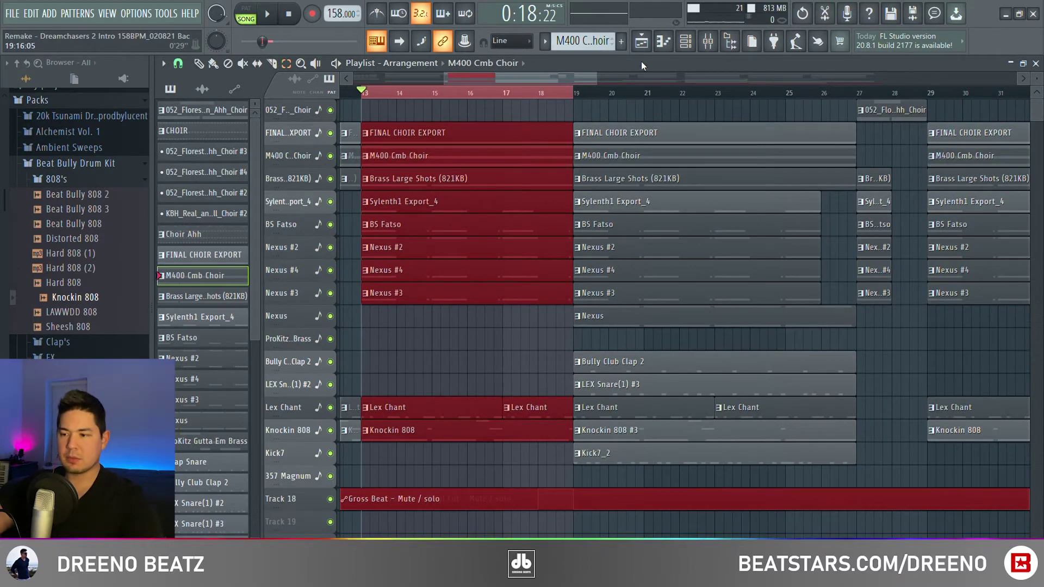
click(707, 42)
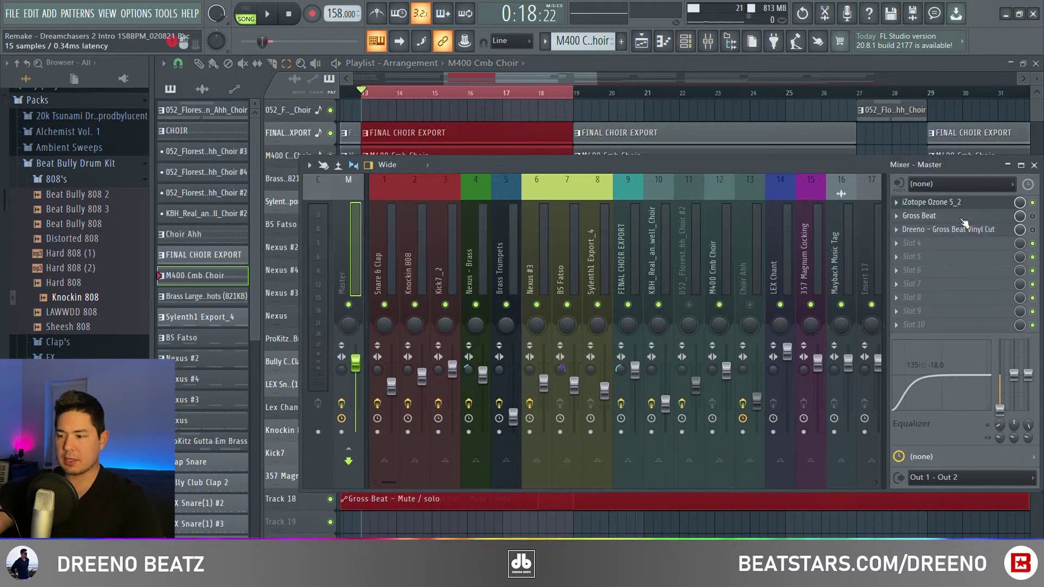
click(962, 217)
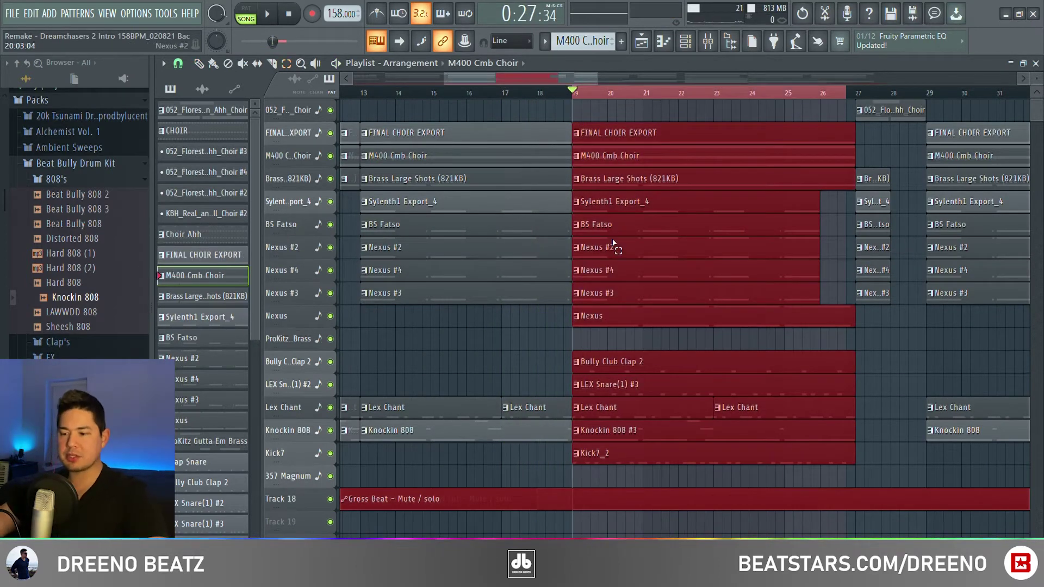
key(space)
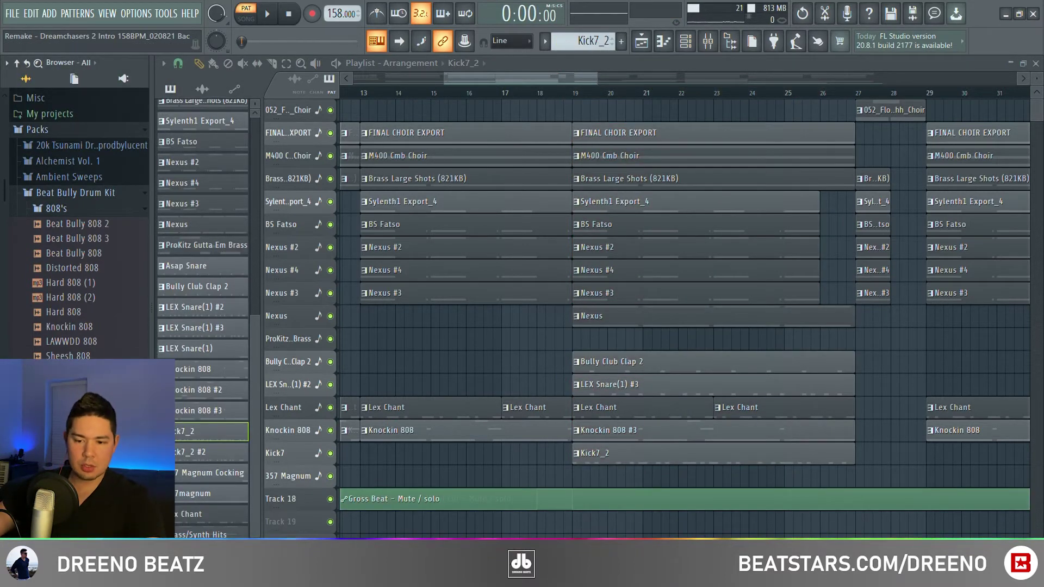
Step: Locate the Kick7 sample in the Kick's folder and play the Kick7_2 notes in the piano roll
scroll(76, 218, down, 5)
click(60, 199)
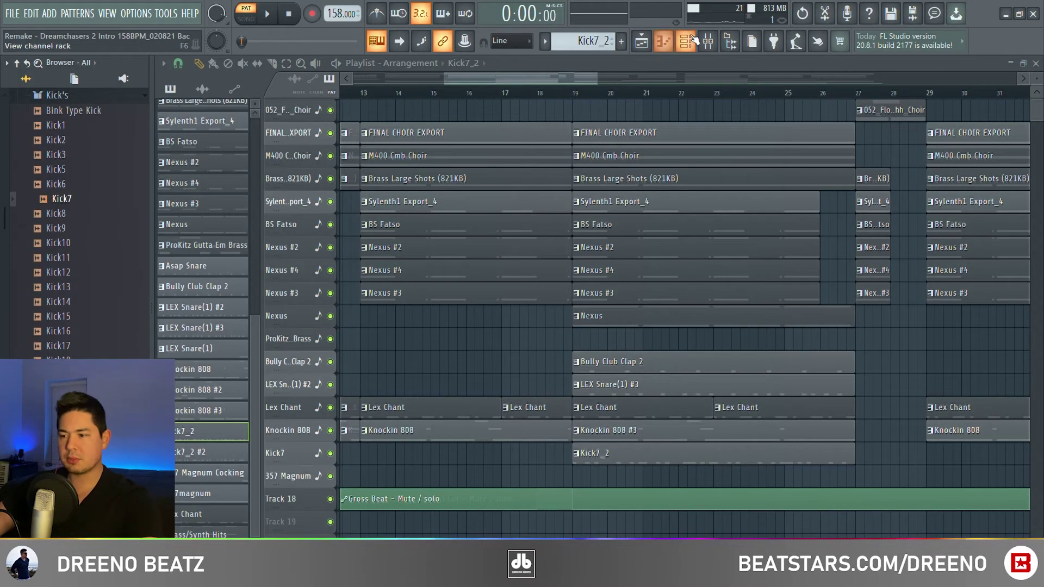
click(686, 41)
key(F7)
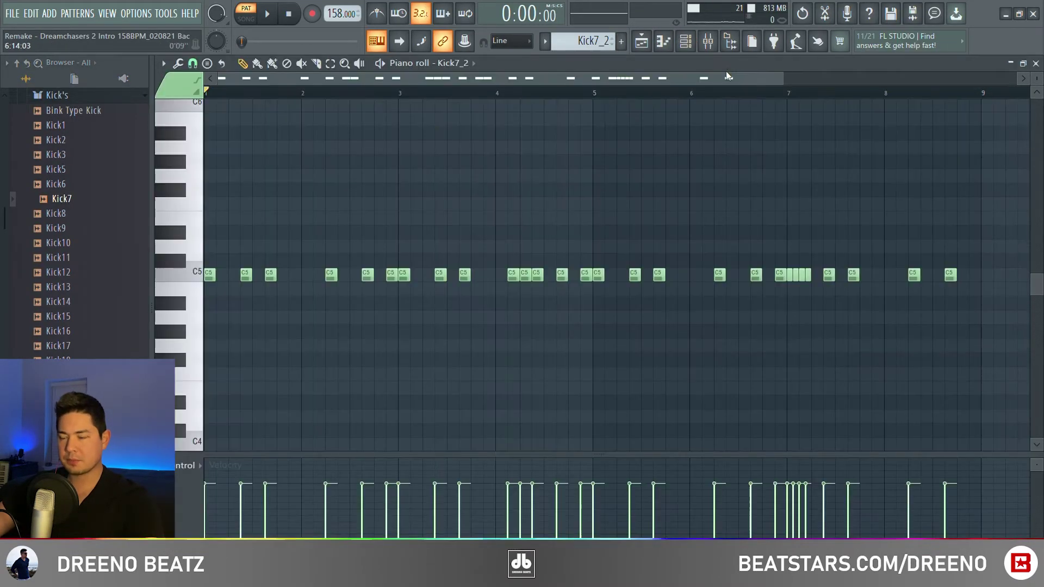
key(space)
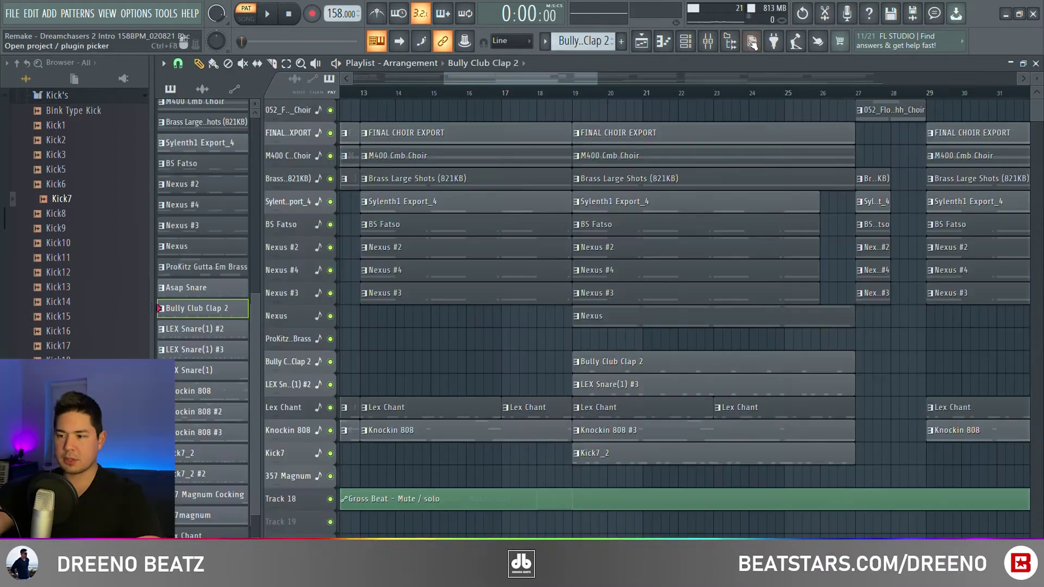
Step: Show the Bully Club Clap 2 steps in the channel rack and locate its sample in the drum kit's Clap's folder
key(F6)
click(67, 100)
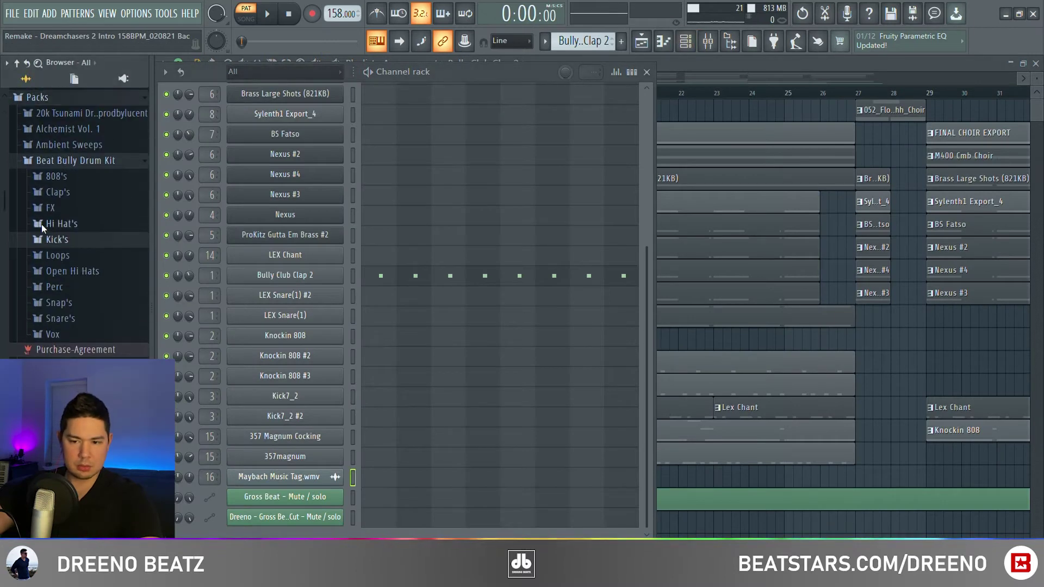
scroll(42, 223, up, 1)
click(70, 223)
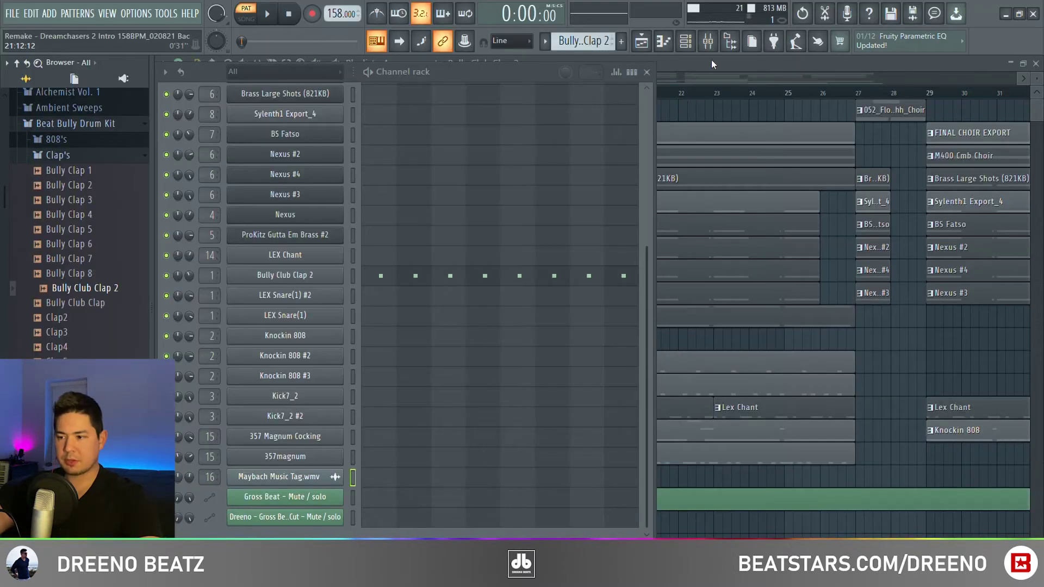
click(706, 61)
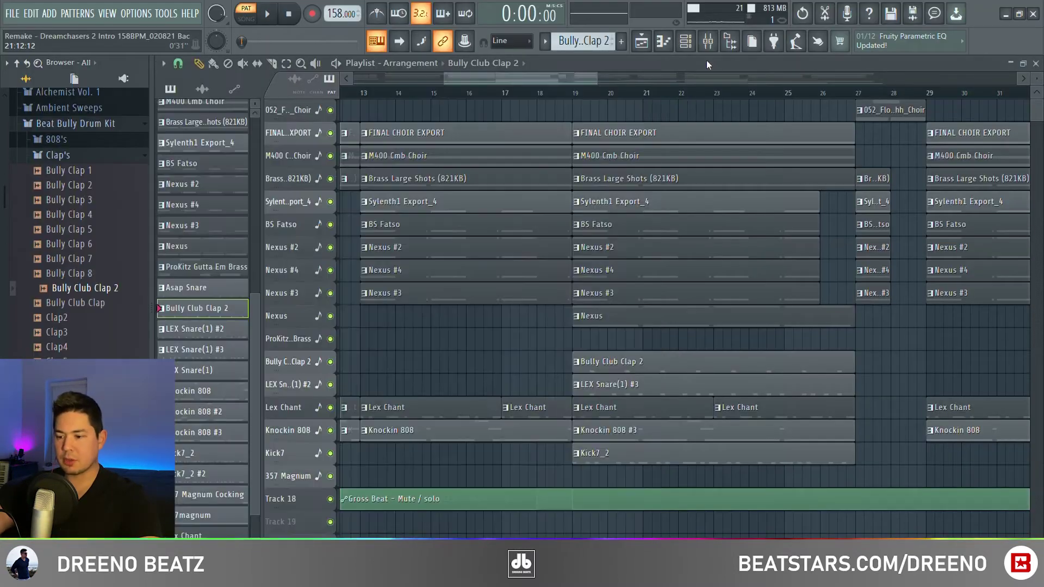
Step: Show the LEX Snare(1) #2 notes of the LEX Snare(1) #3 pattern in the piano roll and play them
click(674, 392)
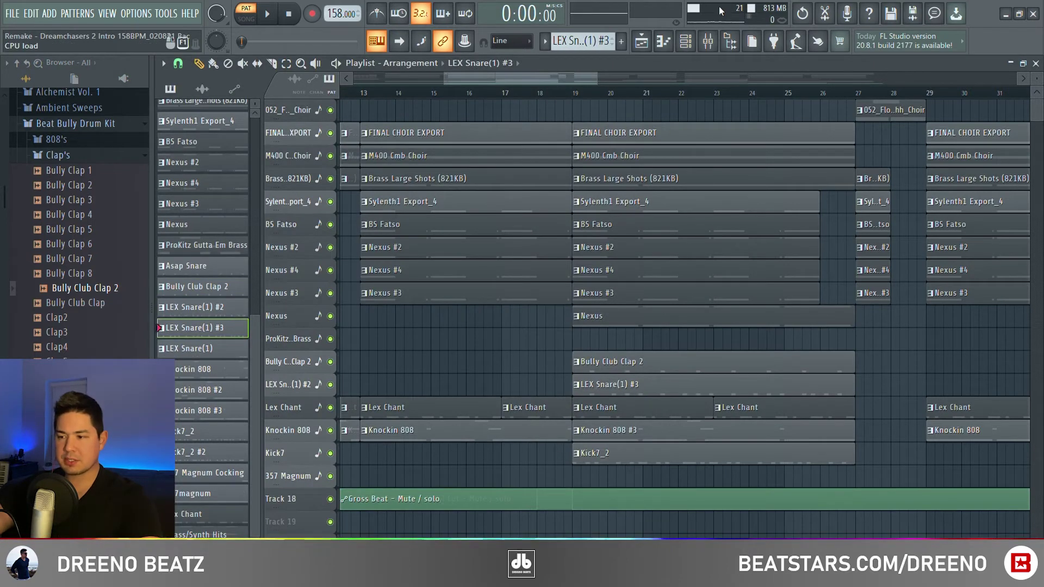
click(685, 41)
click(449, 335)
key(space)
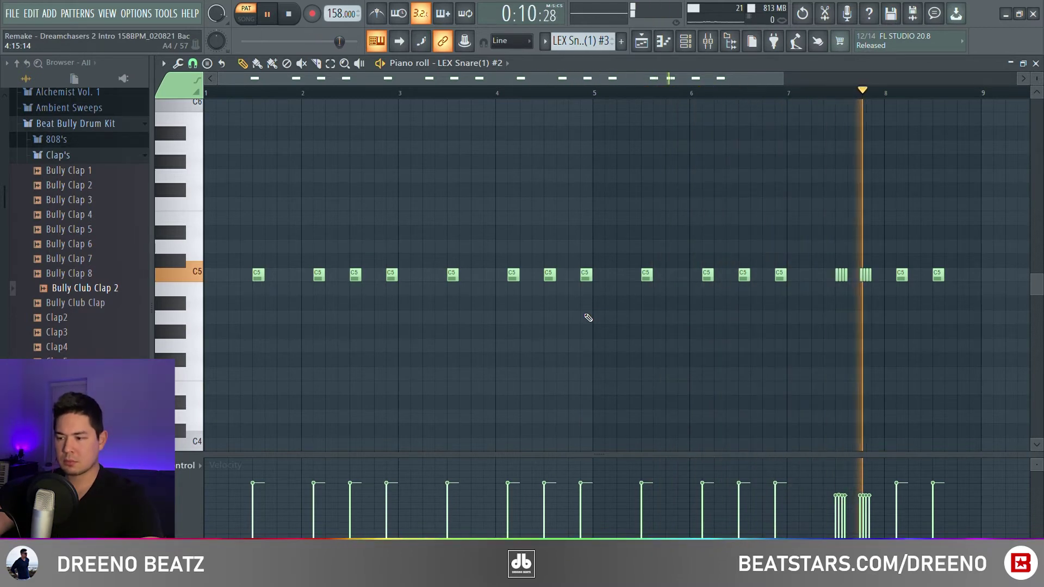
key(space)
key(F5)
Step: Show the notes of the Nexus pattern in the piano roll
click(668, 321)
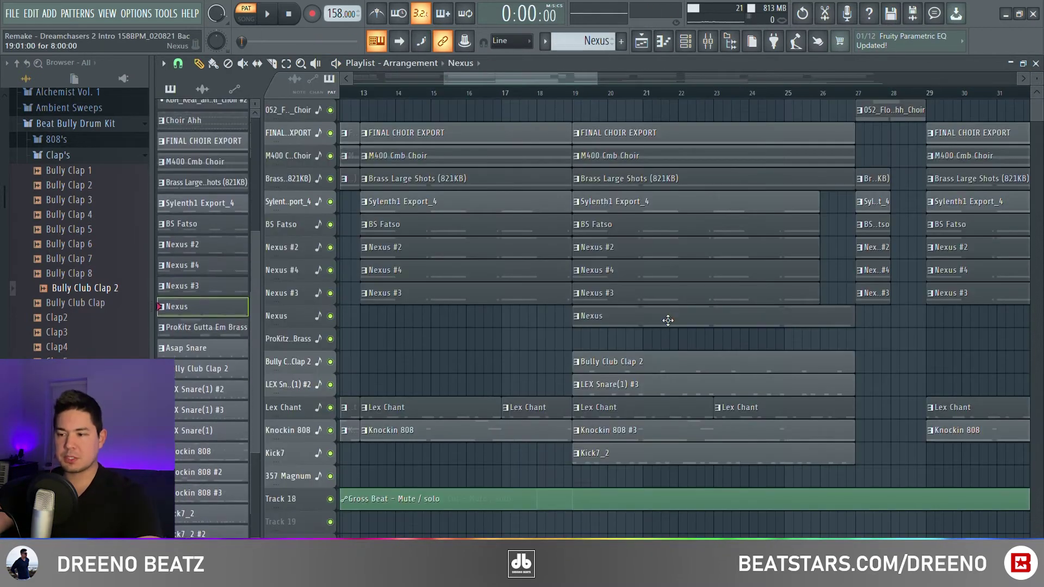
click(686, 43)
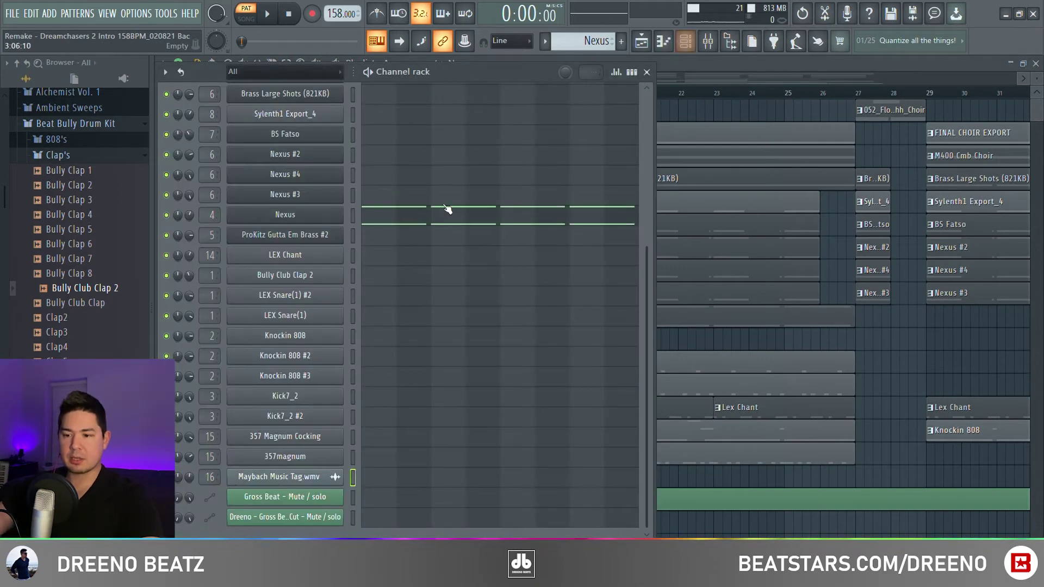
click(394, 224)
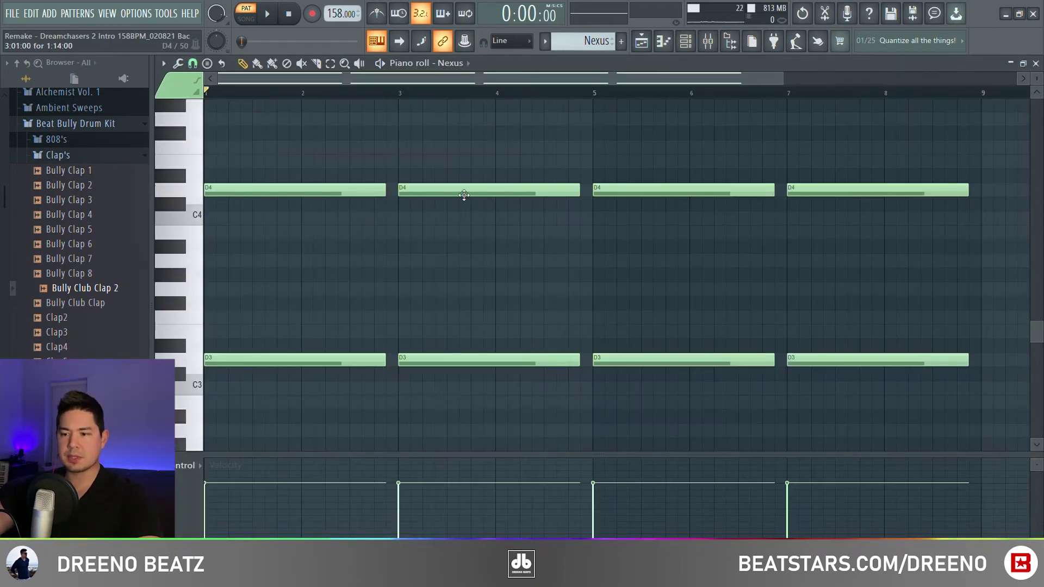
Step: Play the Nexus pattern's notes and show the channel's Hollywood Brass preset
key(space)
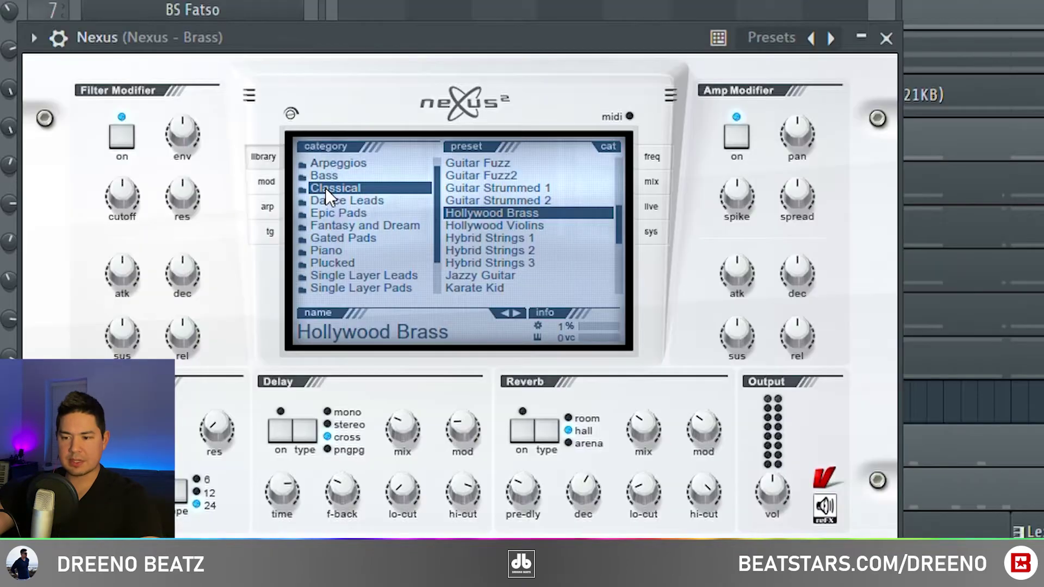
click(886, 38)
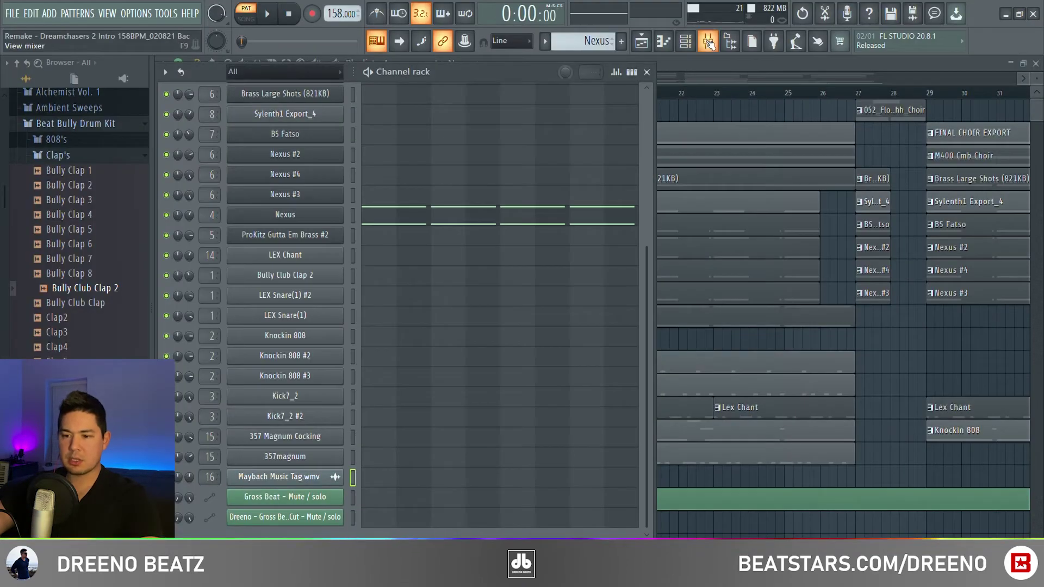
Step: Show the Fruity parametric EQ 2 curve on the Nexus - Brass mixer track
click(708, 41)
click(478, 242)
click(936, 202)
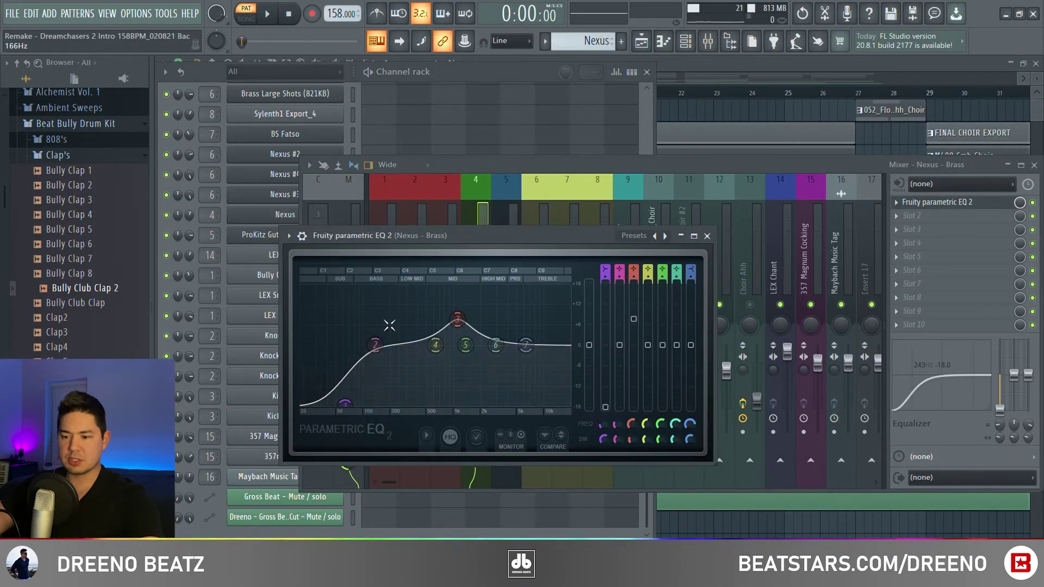
click(707, 236)
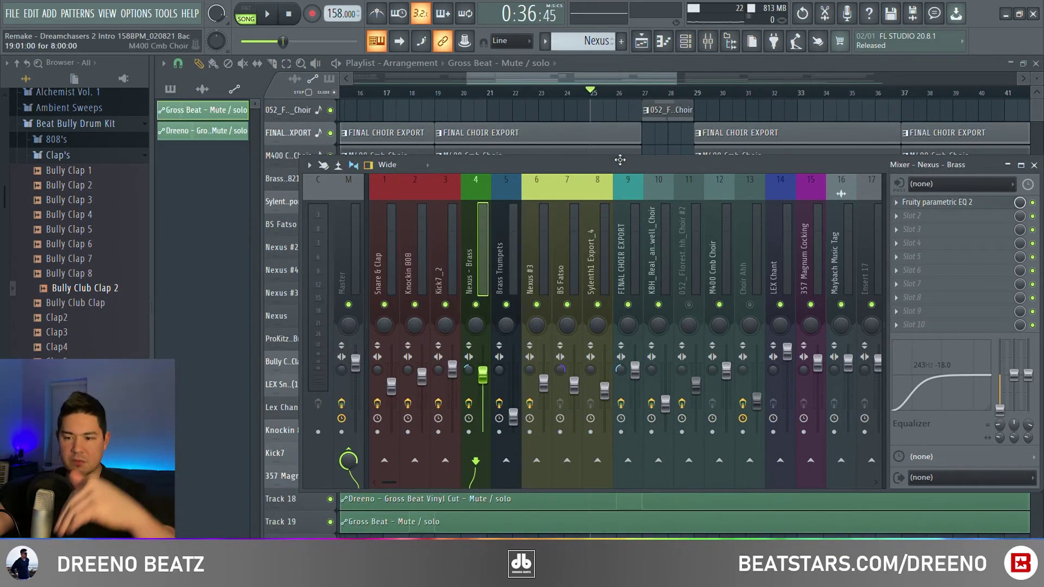
Step: Show the Dreeno - Gross Beat Vinyl Cut effect on the Master track and play the playlist from bar 25
click(371, 255)
click(955, 230)
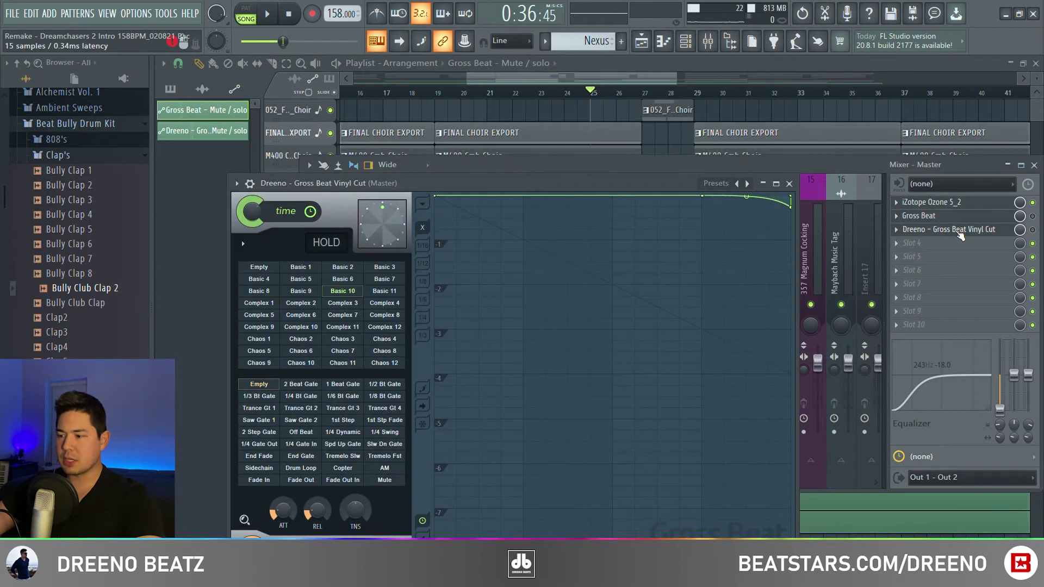
click(790, 184)
click(639, 80)
key(space)
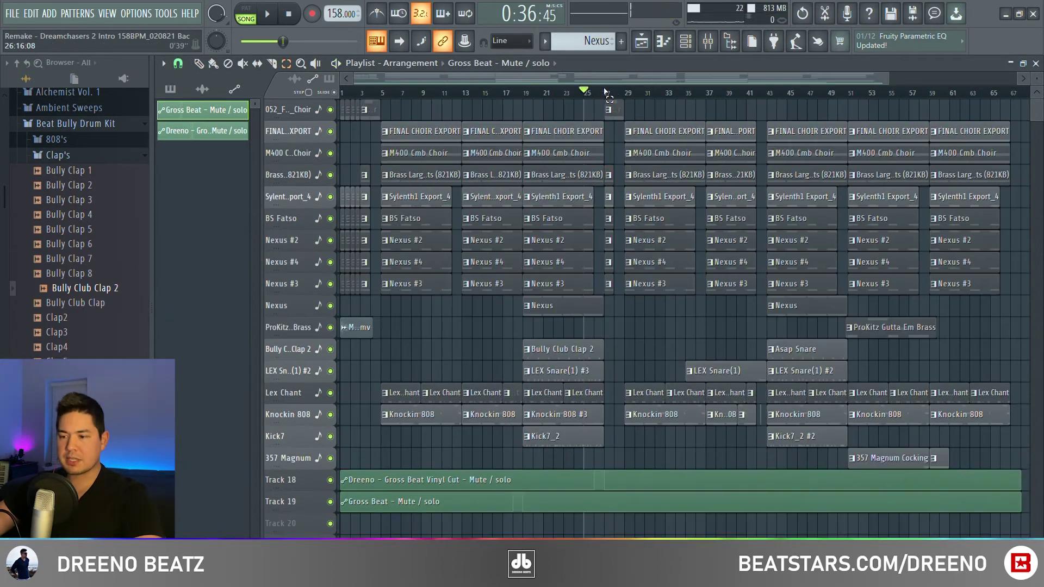
Step: Mark bars 27 to 29 in the playlist, then mark bars 29 to 37 and play that section
drag(604, 92, 625, 94)
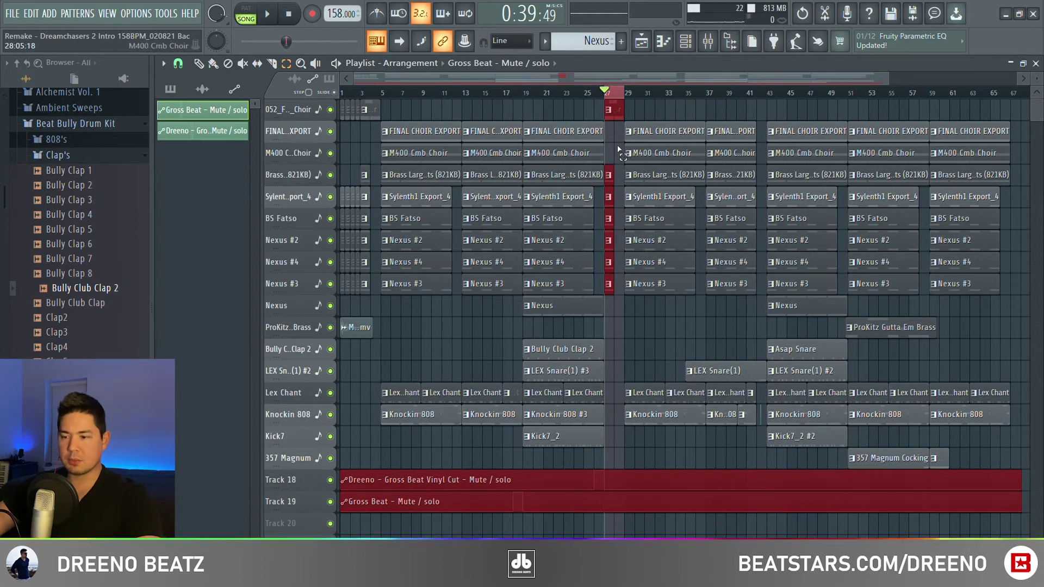
drag(625, 93, 707, 93)
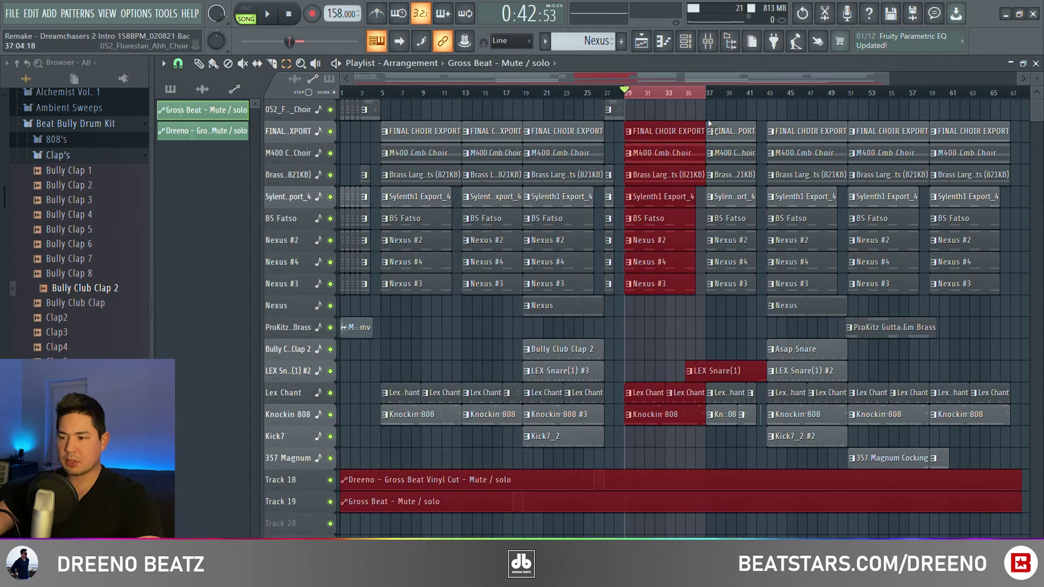
key(space)
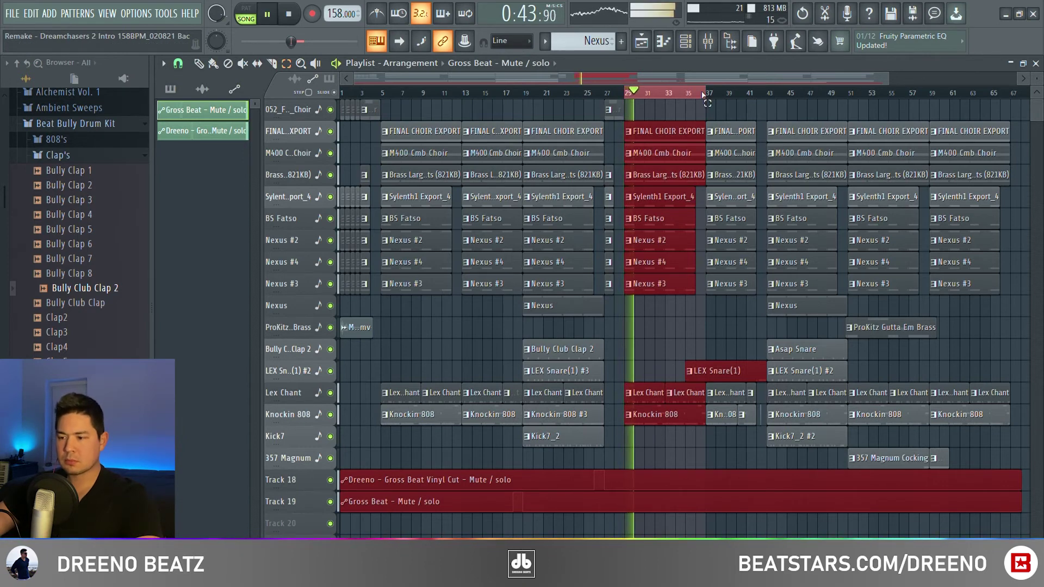
key(space)
Step: Examine bars 37 to 43 with the LEX Snare(1) roll and play the arrangement from bar 41
drag(707, 93, 767, 93)
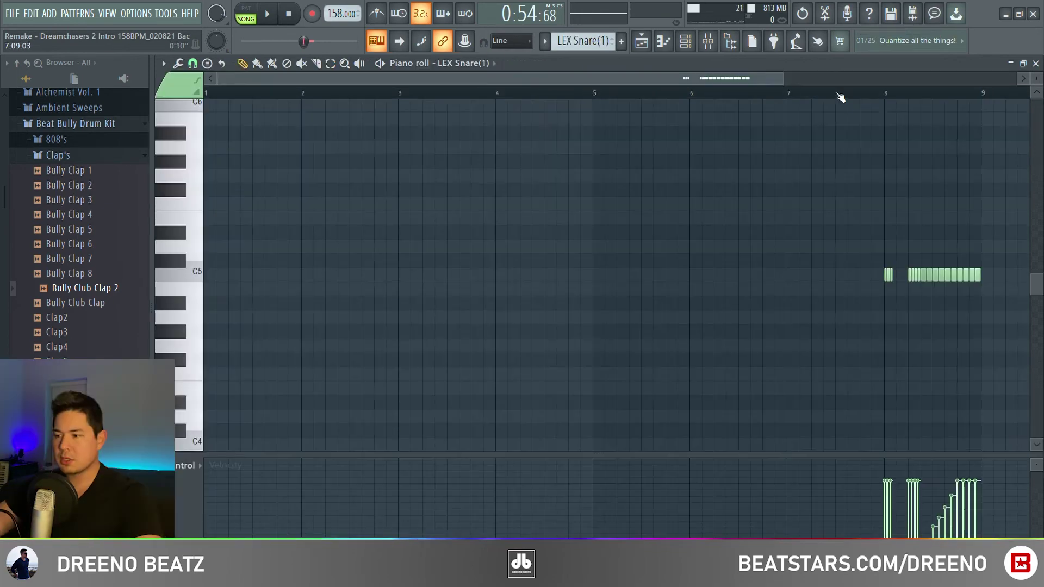
key(space)
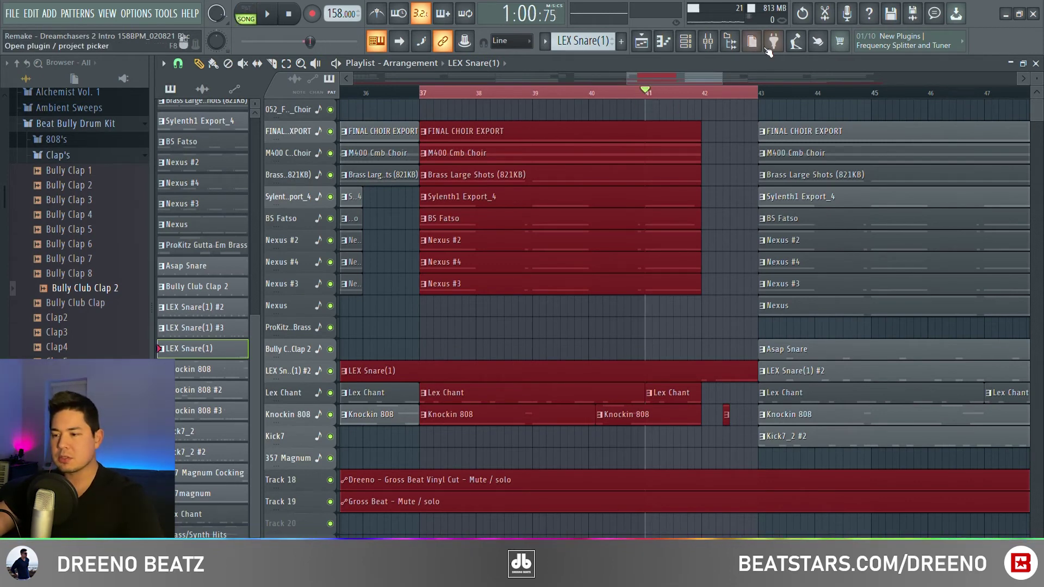
key(space)
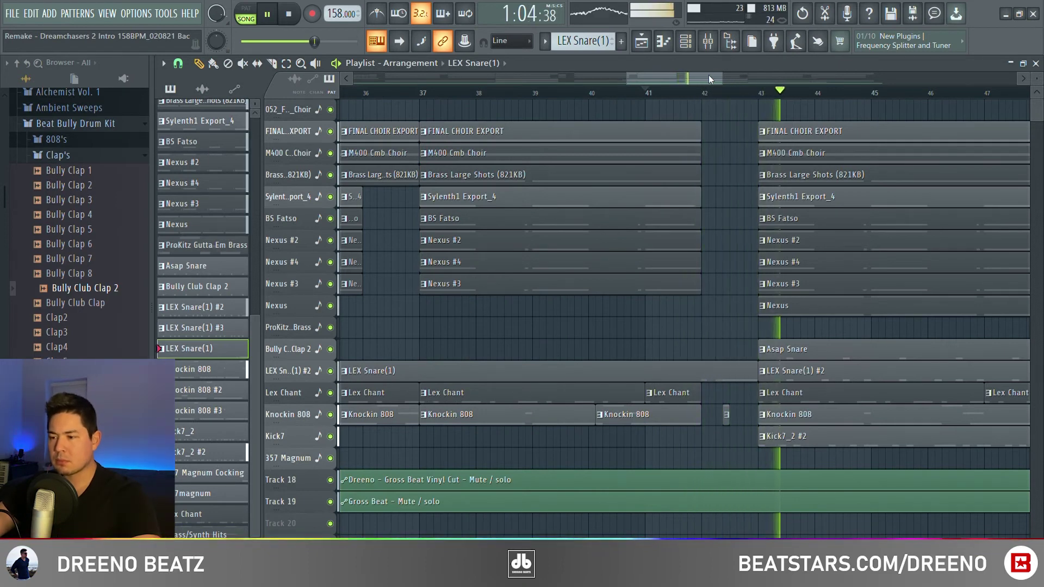
key(space)
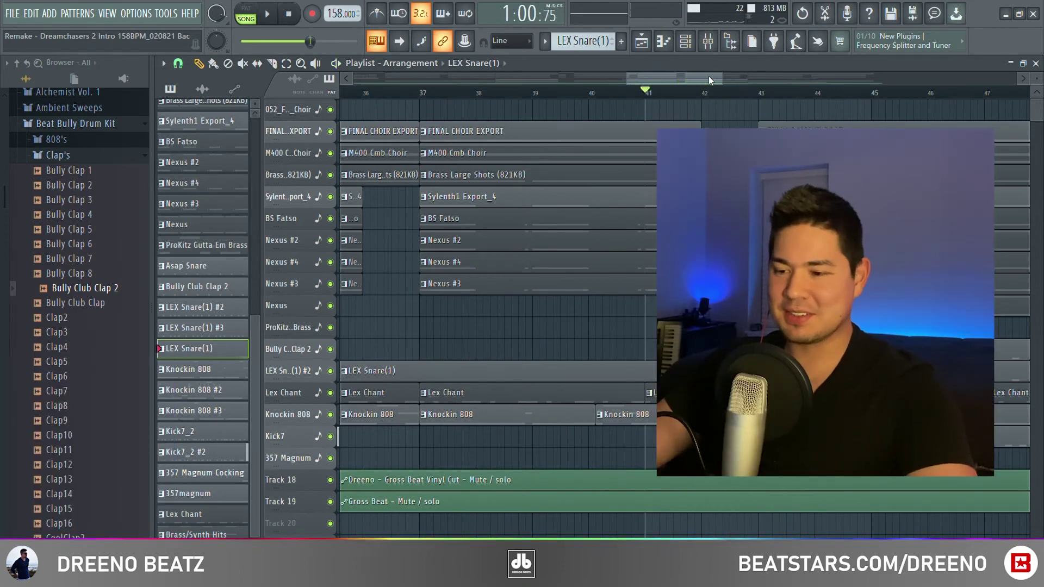
Step: Mark bars 43 to 51 in the playlist and play that section
scroll(709, 79, down, 5)
drag(769, 94, 846, 98)
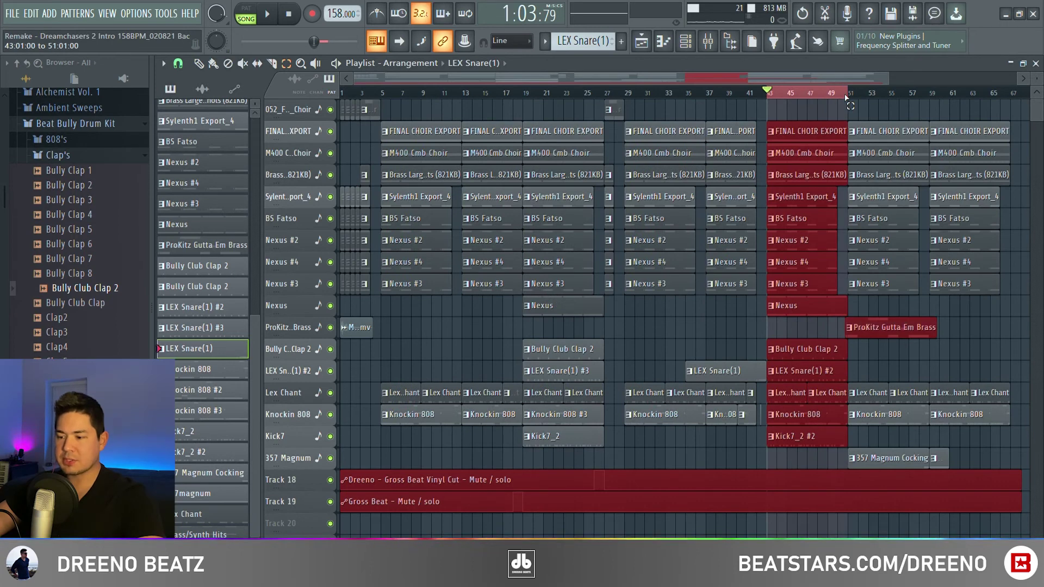
key(space)
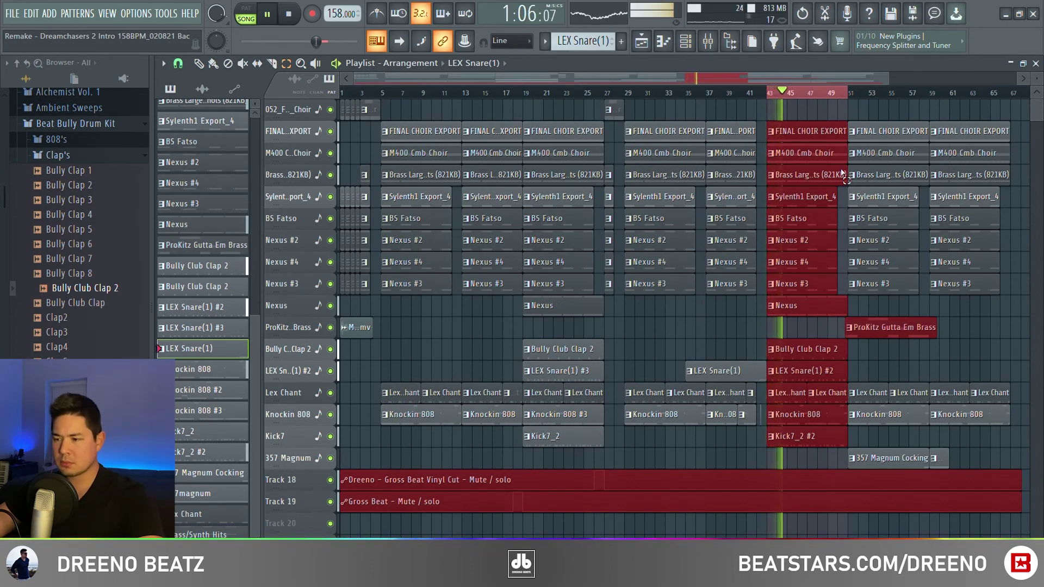
key(space)
Step: Show the ProKitz Gutta Em Brass #2 notes of the ProKitz Gutta Em Brass pattern in the piano roll and play them
scroll(841, 174, up, 6)
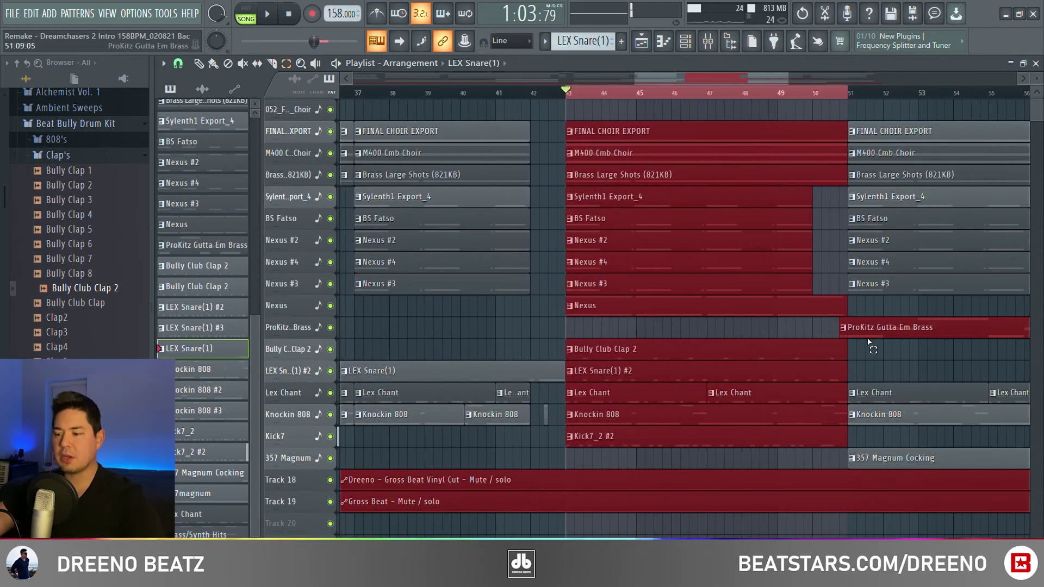
click(877, 296)
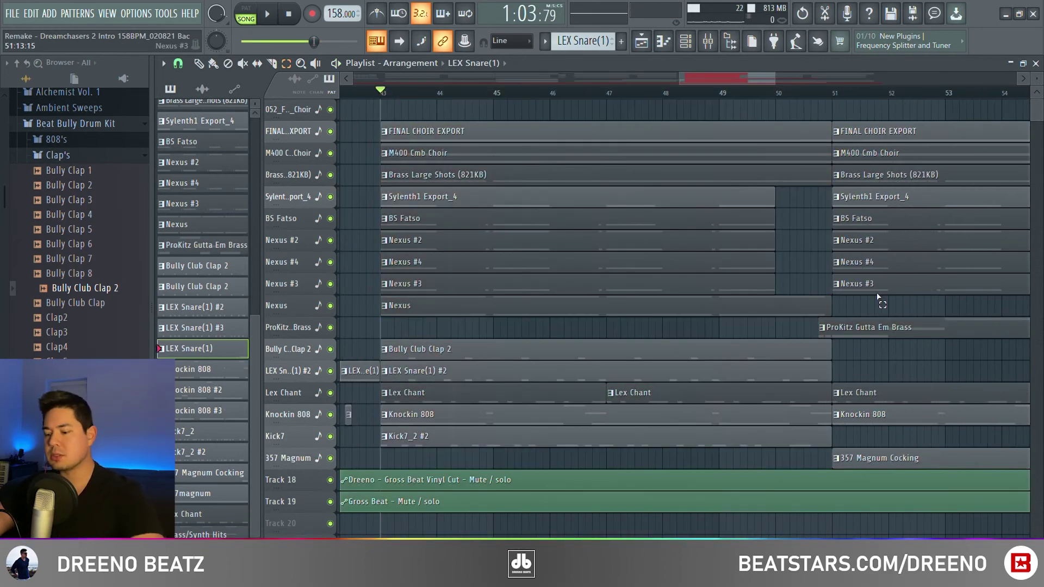
click(875, 329)
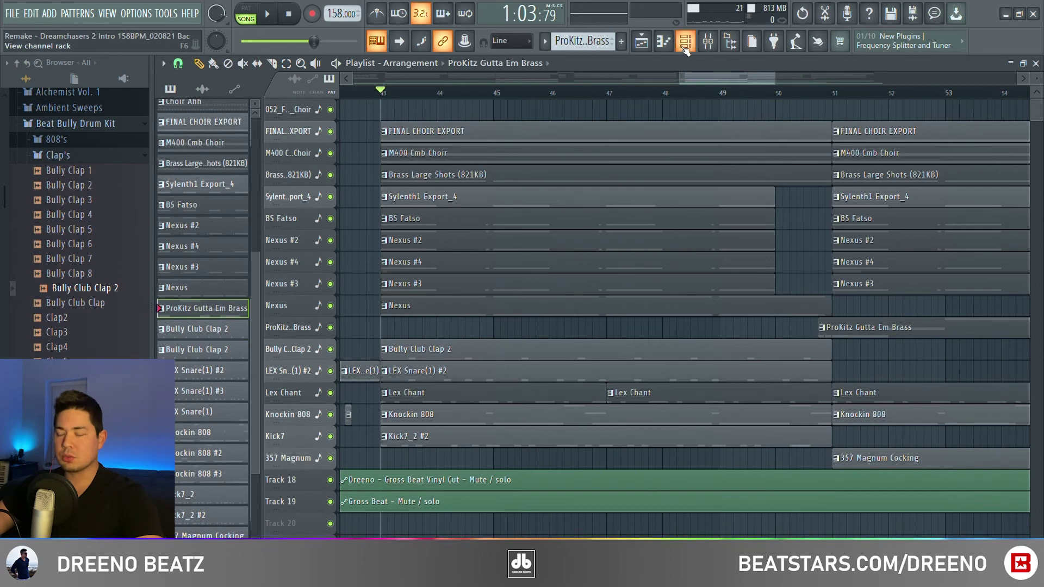
key(F6)
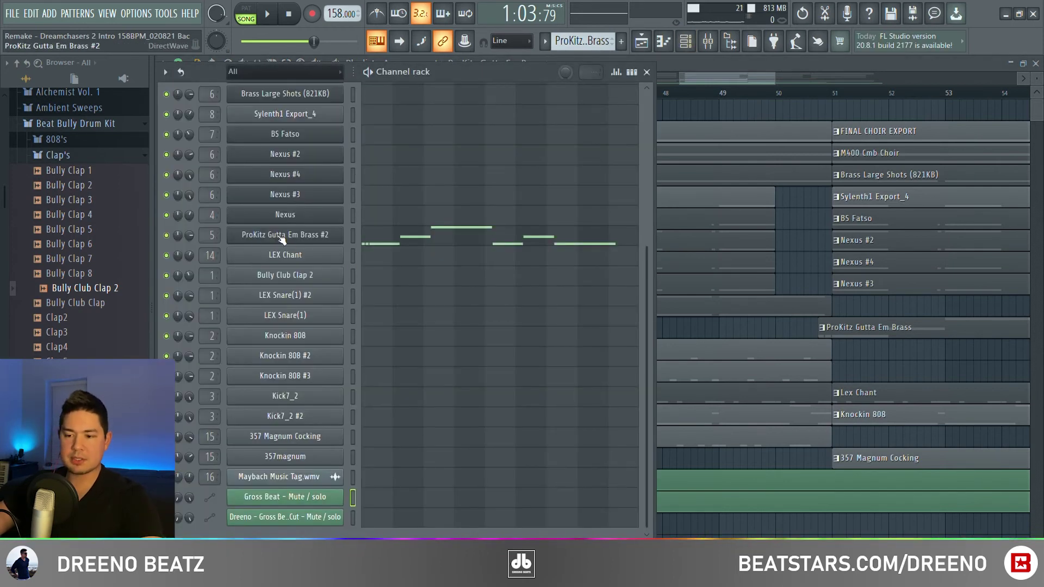
click(410, 228)
key(space)
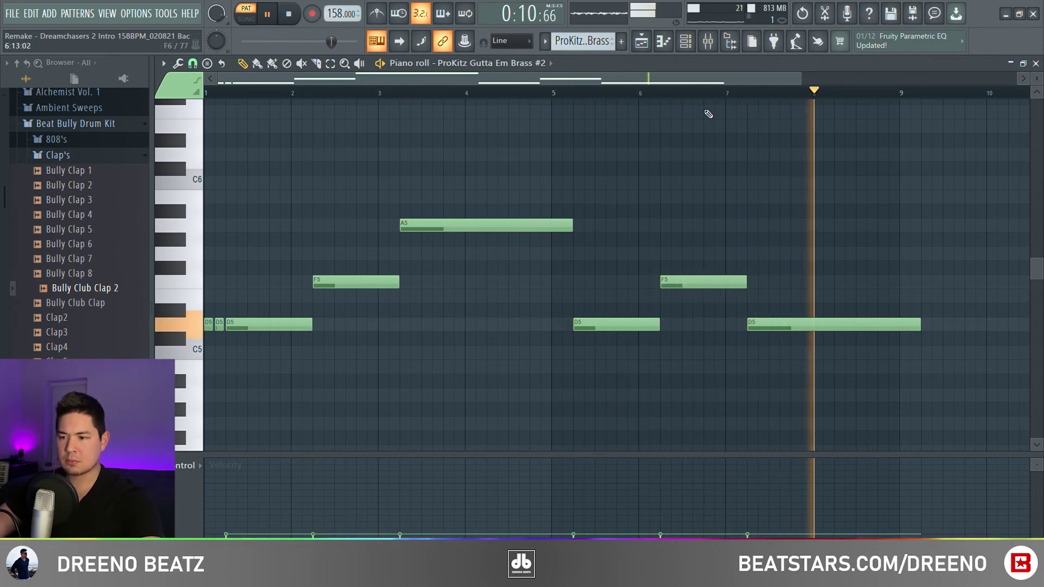
key(space)
Step: Show the Fruity parametric EQ 2 curve on the Brass Trumpets mixer track and return to the playlist
key(F9)
click(946, 202)
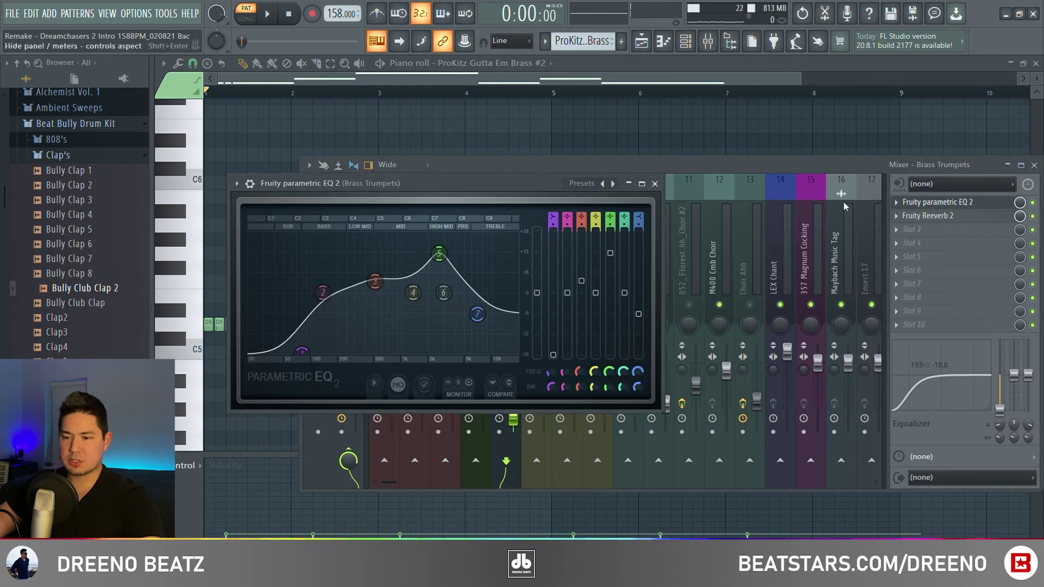
click(654, 184)
click(1037, 64)
key(F9)
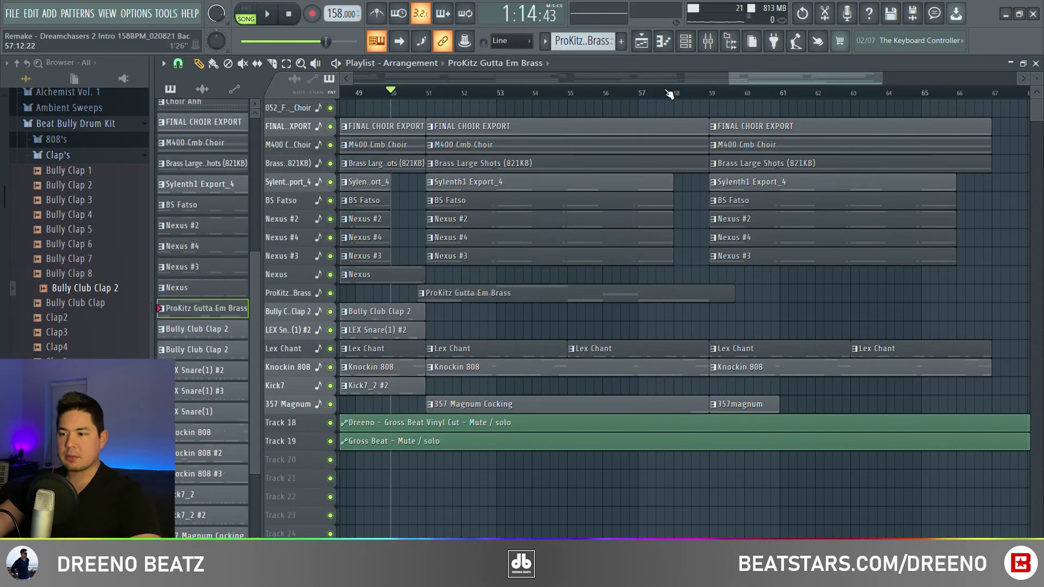
Step: Play the arrangement from bar 57
click(642, 95)
key(space)
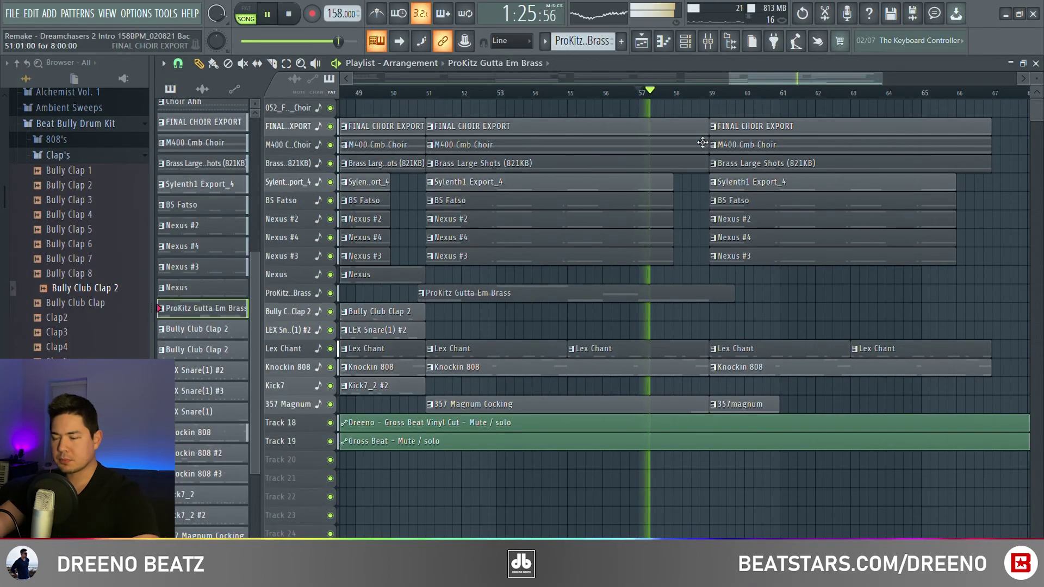